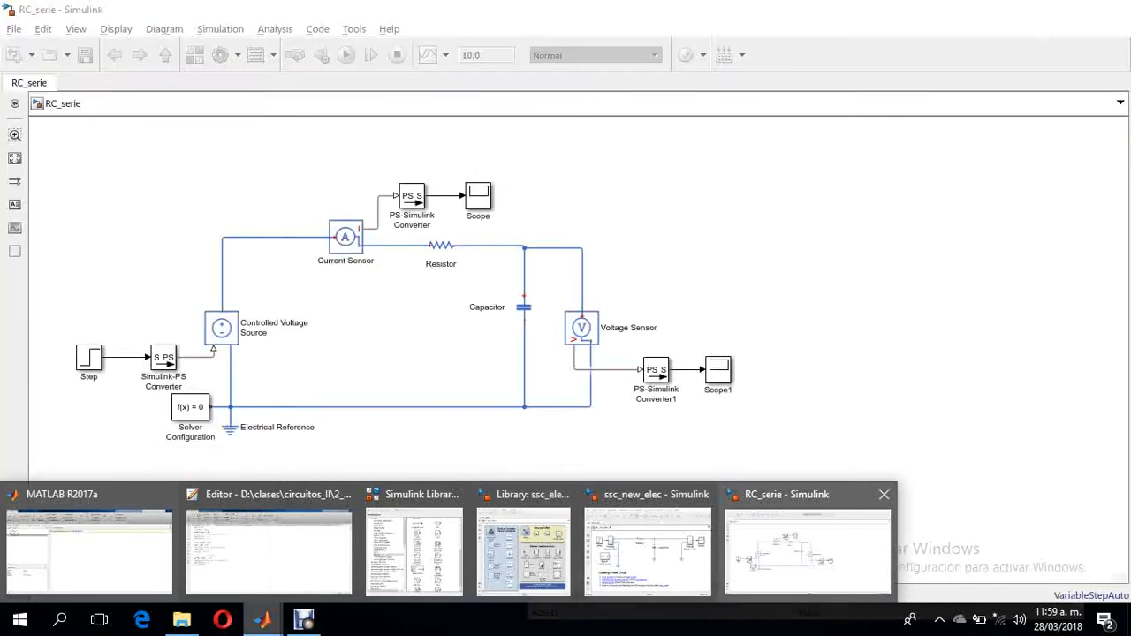
- Switch to the MATLAB Command Window and run the recalled command ssc_new_elec
click(808, 547)
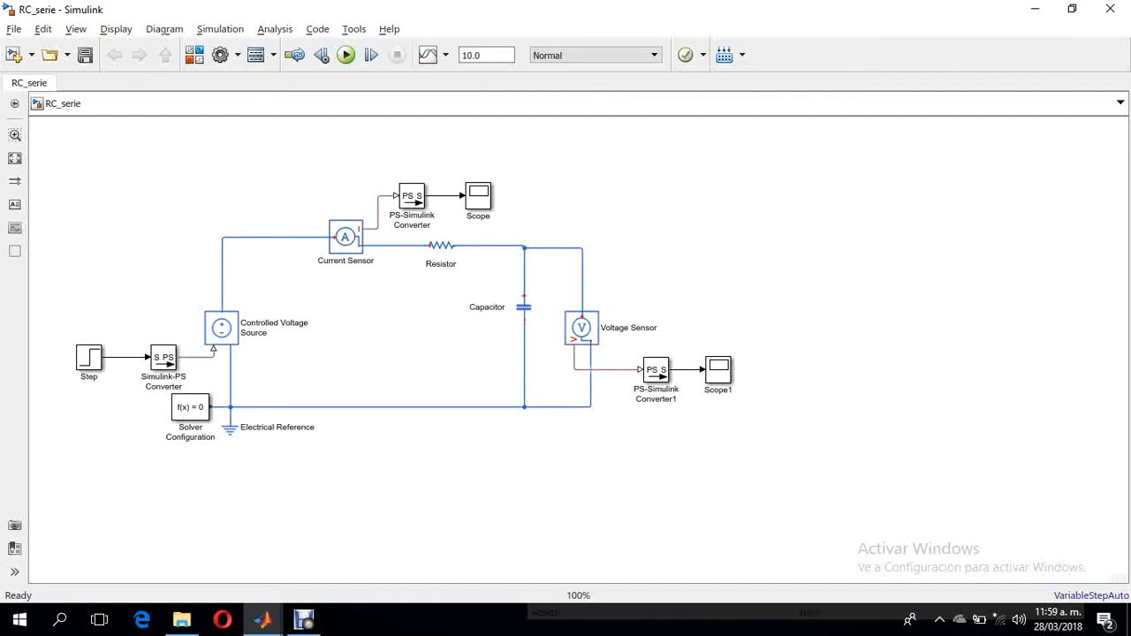
mouse_move(262, 619)
click(84, 539)
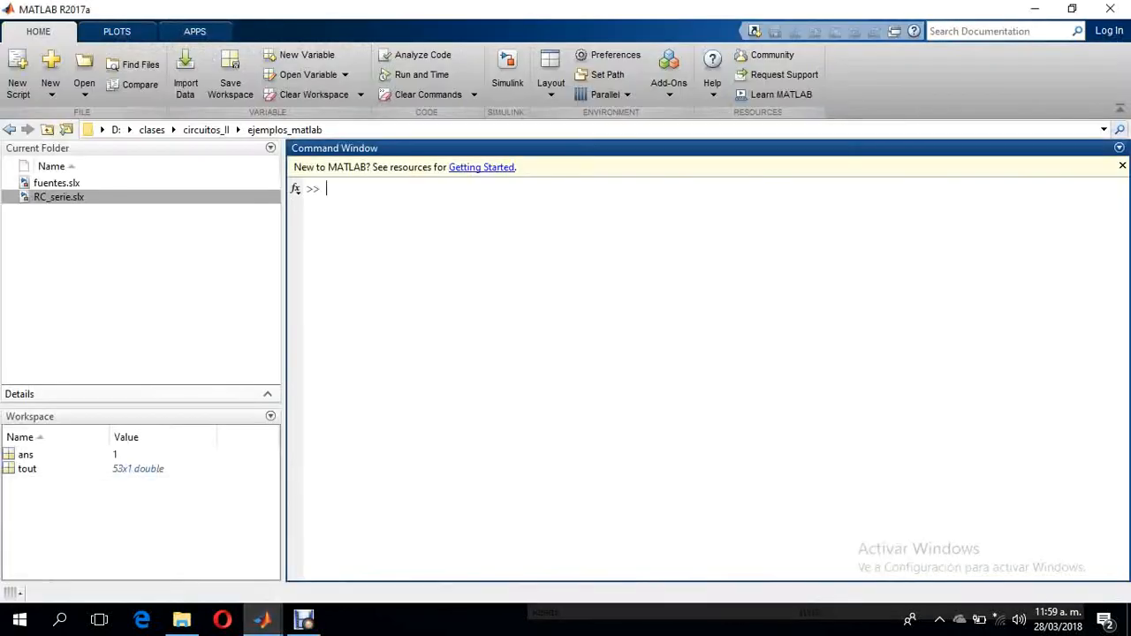
key(Up)
key(Up)
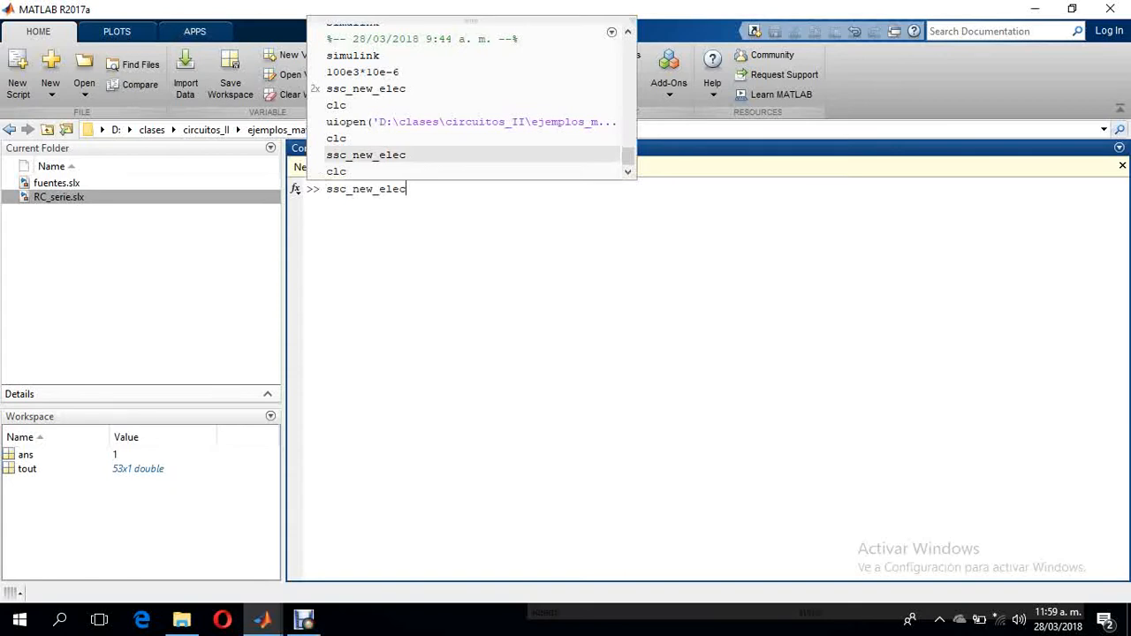
key(Return)
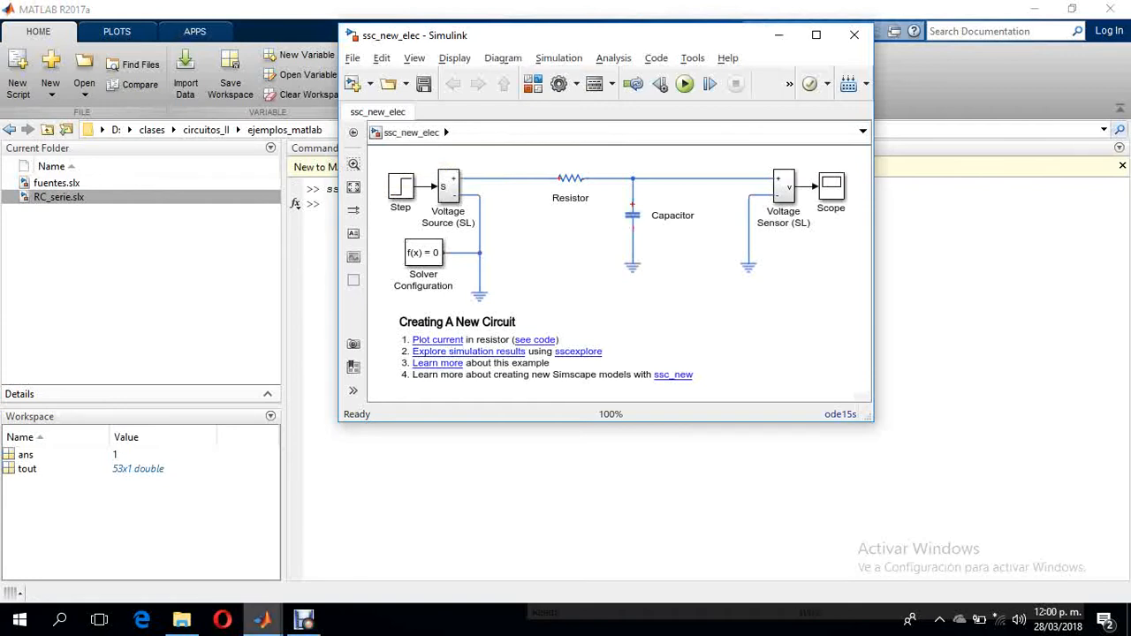
- Bring up the ssc_elec_palette library and create a new blank model from it
mouse_move(261, 619)
click(412, 542)
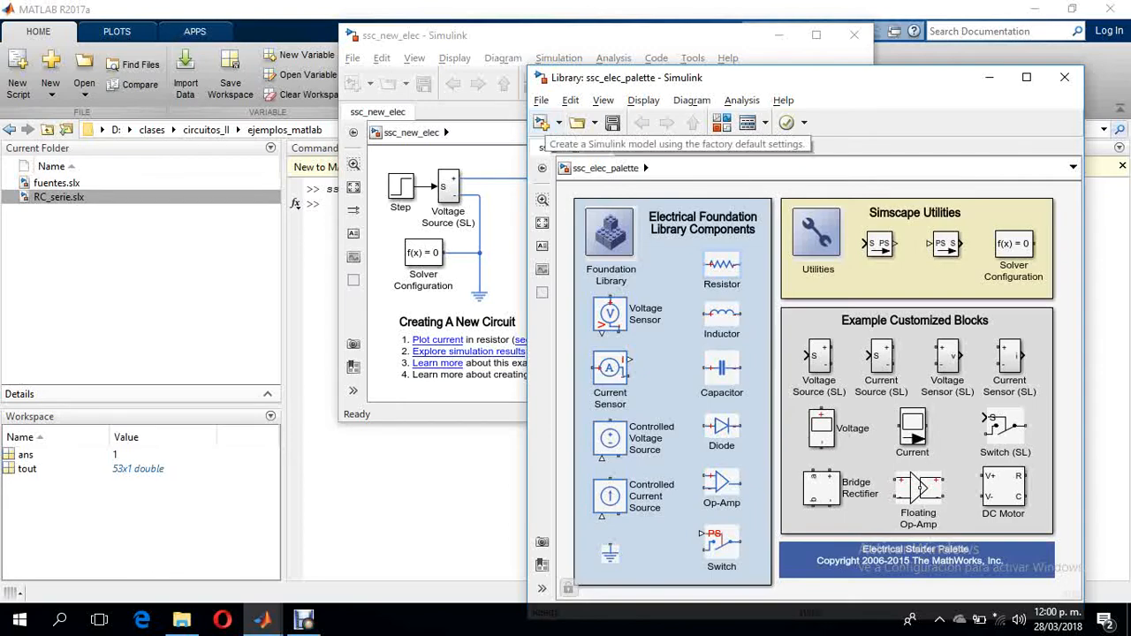
click(541, 122)
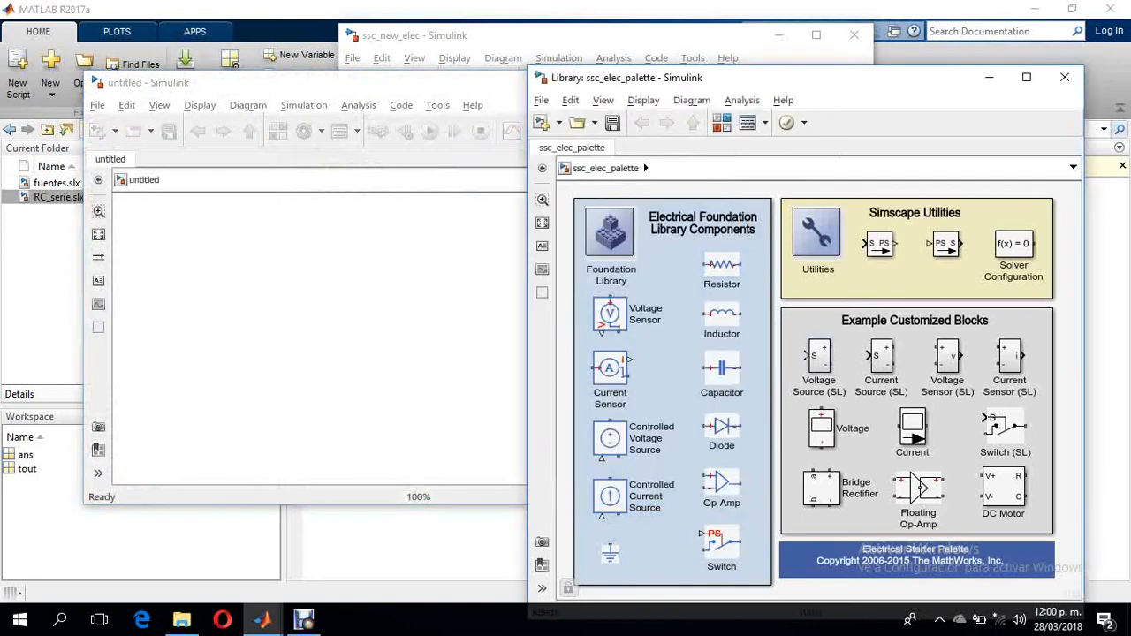
- Add the Voltage Source (SL), Current Sensor (SL) and Voltage Sensor (SL) blocks from the palette to the new model
drag(818, 354, 272, 316)
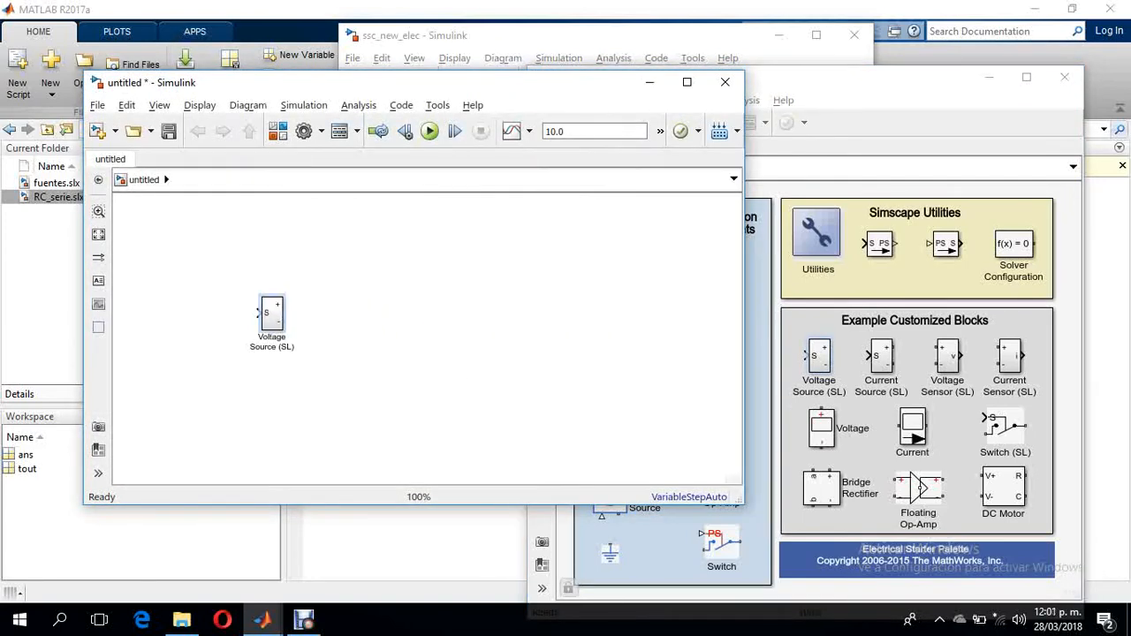
drag(1009, 356, 412, 249)
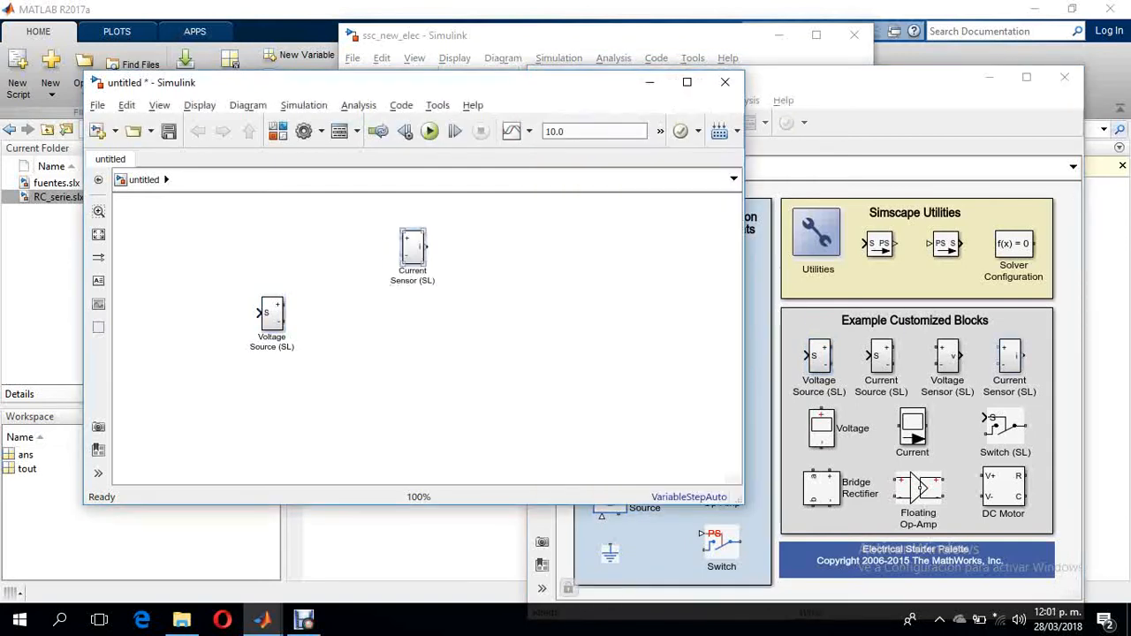
drag(947, 358, 536, 343)
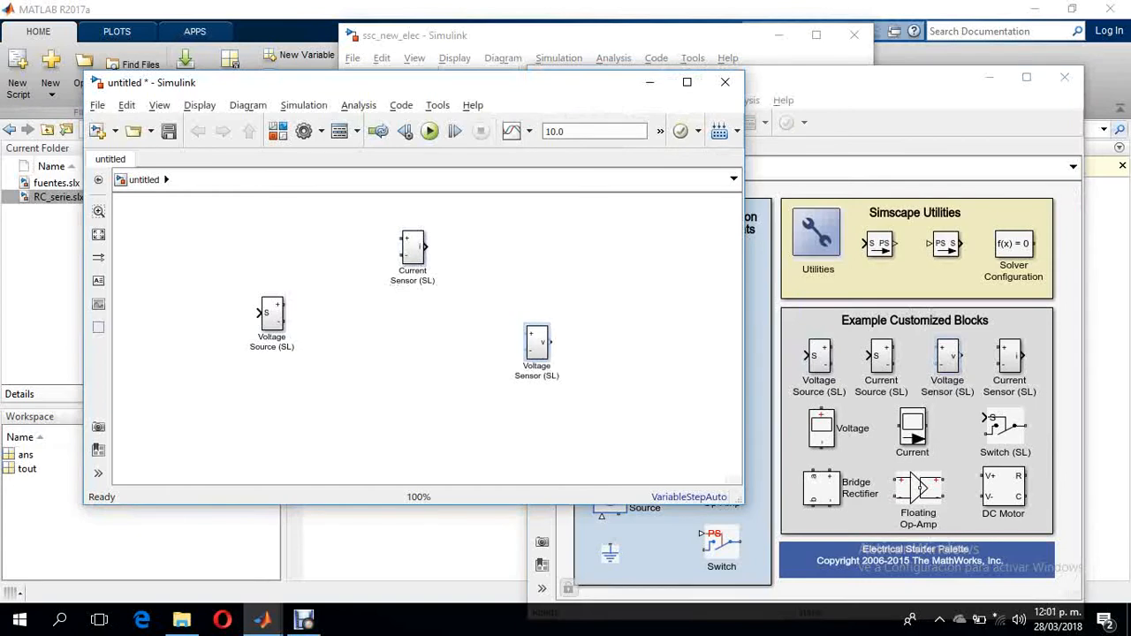
- Add a Resistor, Capacitor, Solver Configuration and electrical reference to the model, with Solver Configuration directly below the voltage source
click(758, 353)
drag(722, 263, 410, 313)
click(757, 362)
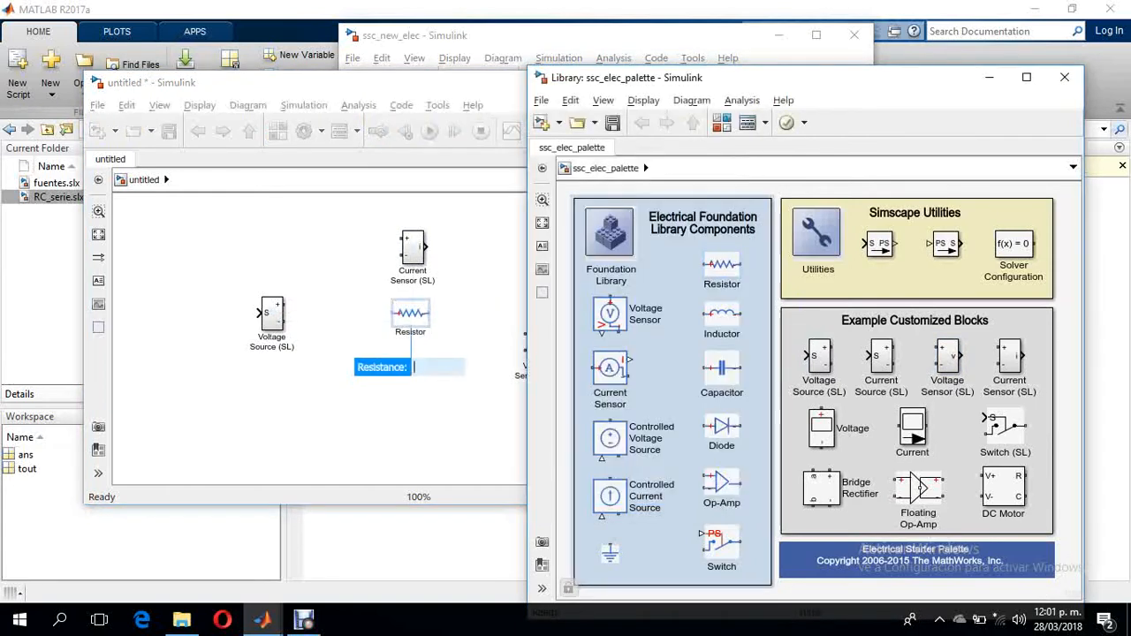
drag(721, 368, 463, 362)
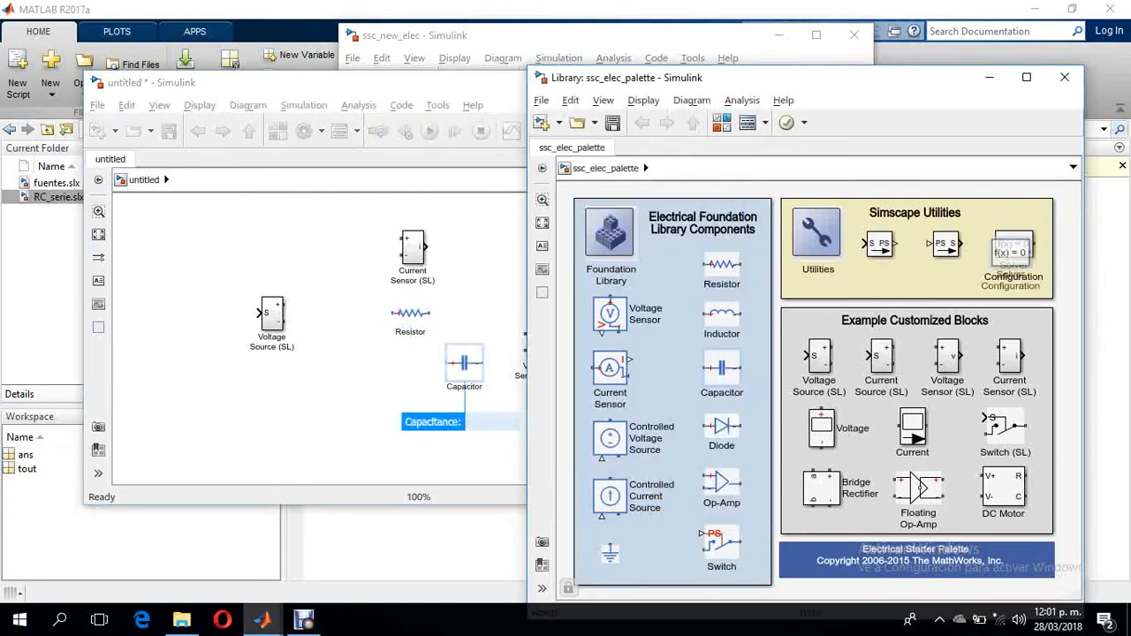
drag(1013, 247, 235, 405)
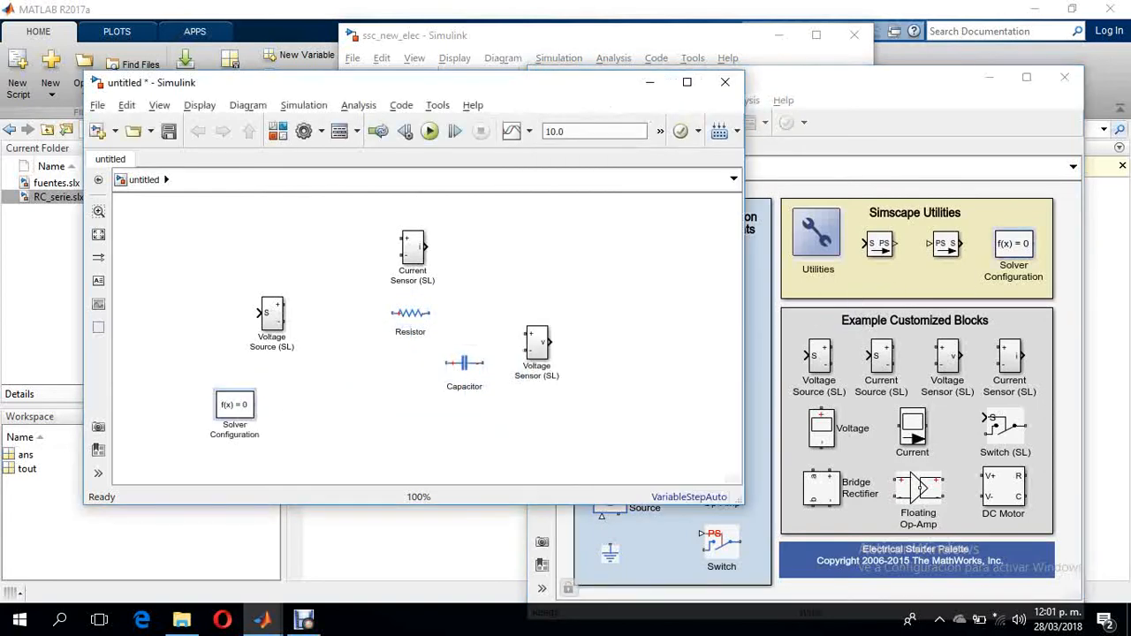
drag(609, 552, 327, 411)
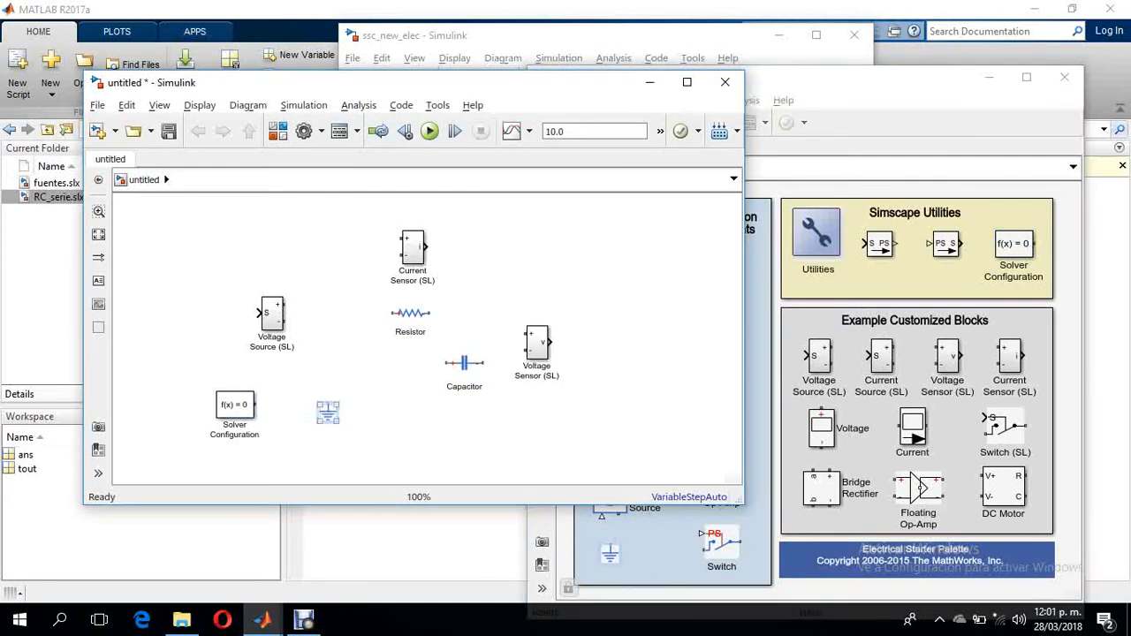
drag(235, 405, 271, 400)
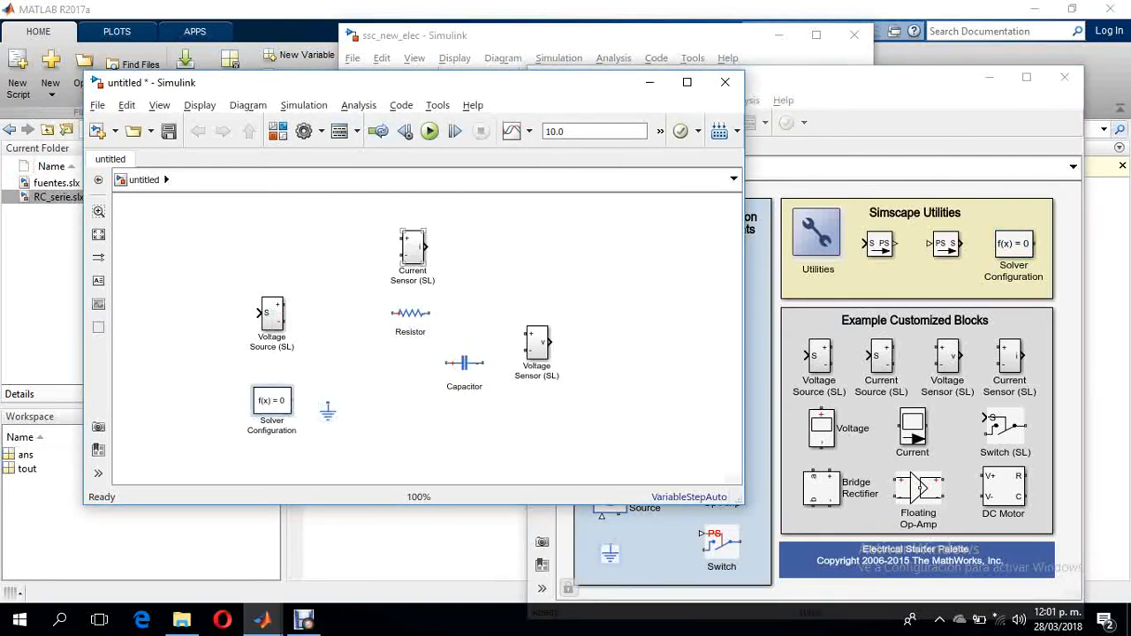
- Rotate the Current Sensor (SL) until its output points up and place it just above the voltage source
click(412, 248)
key(ctrl+r)
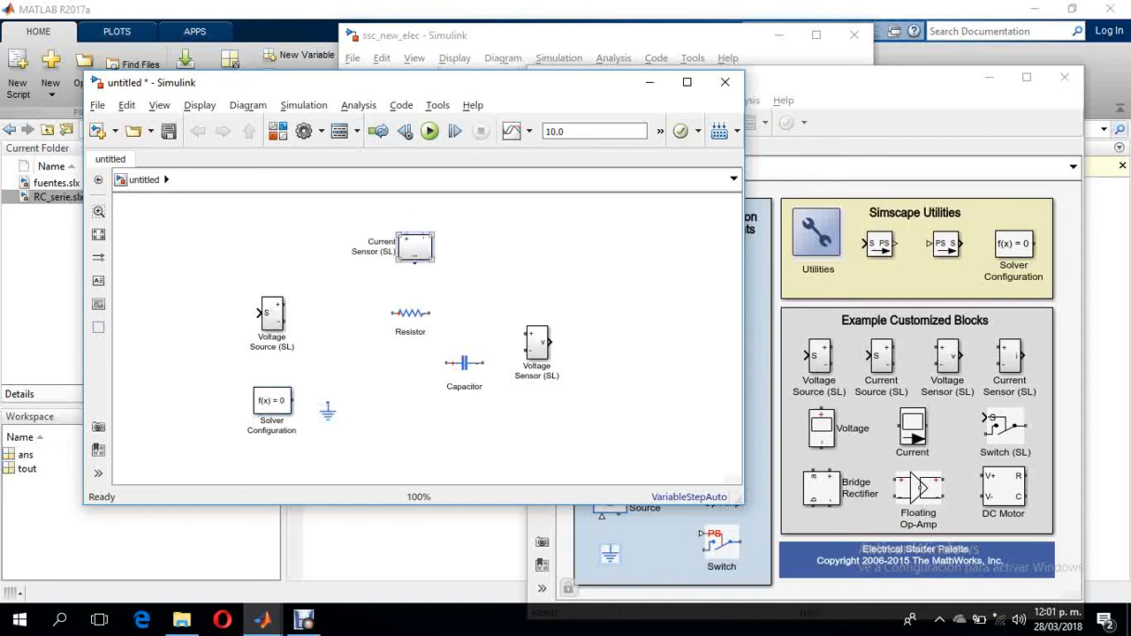
key(ctrl+r)
key(ctrl+r)
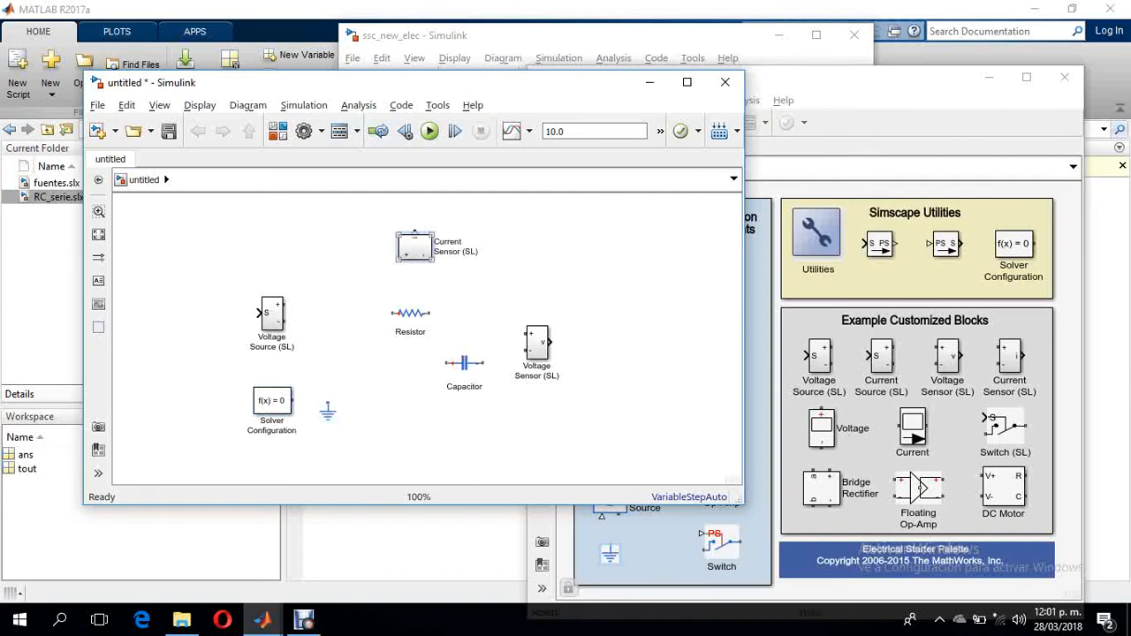
drag(414, 246, 311, 267)
- Turn the capacitor vertical and reposition the resistor, capacitor, voltage sensor and ground into a series RC layout
click(410, 312)
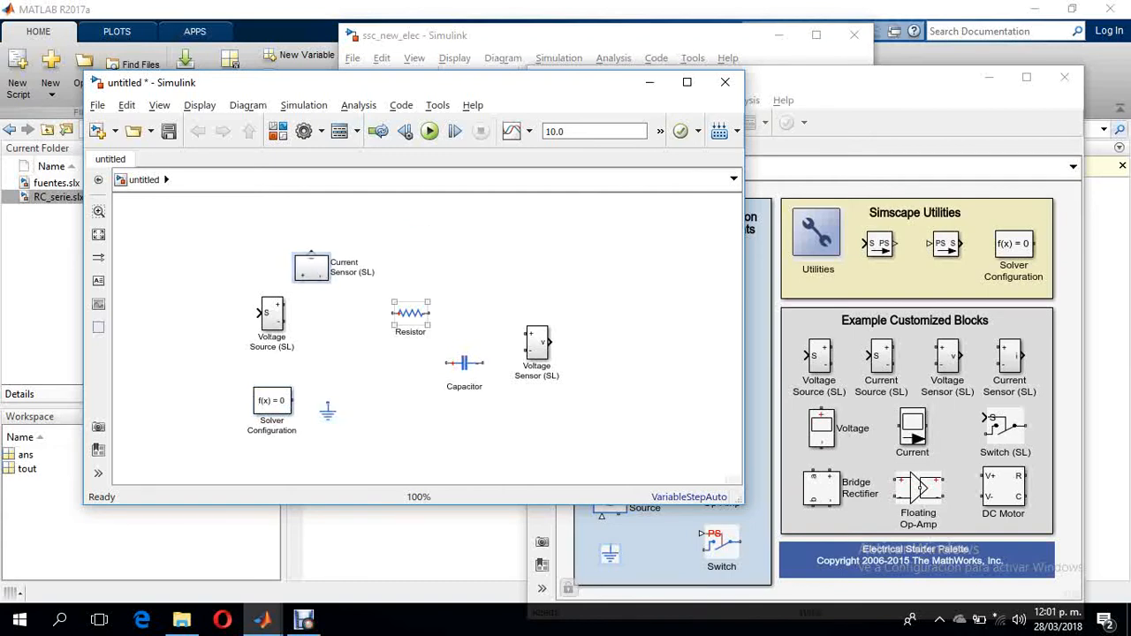
drag(410, 313, 394, 297)
click(464, 363)
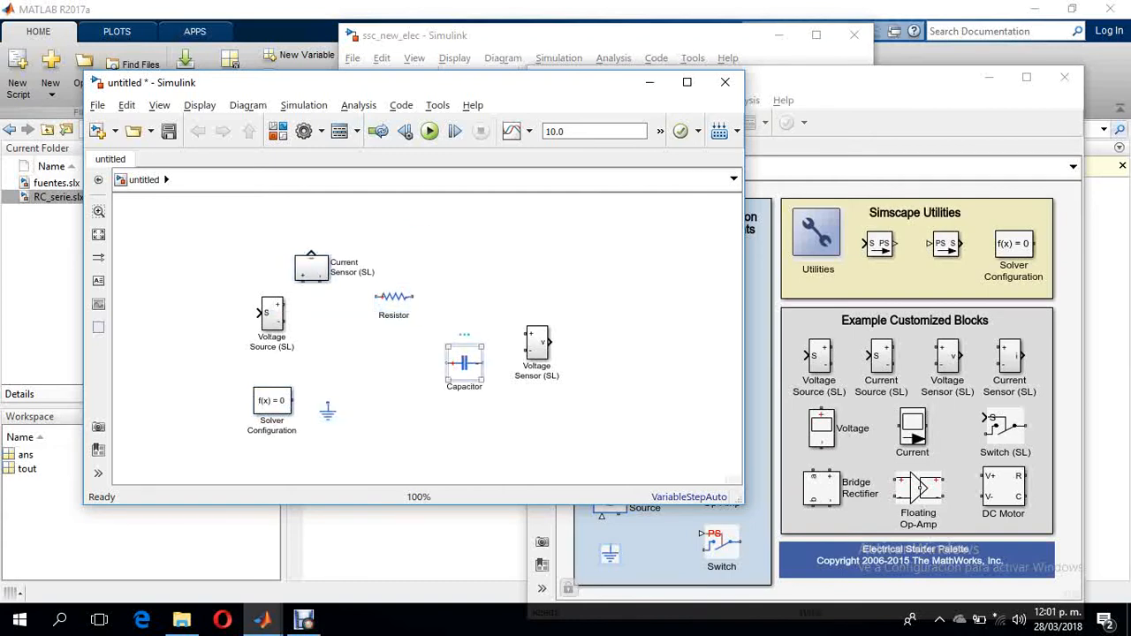
key(ctrl+r)
drag(464, 363, 455, 333)
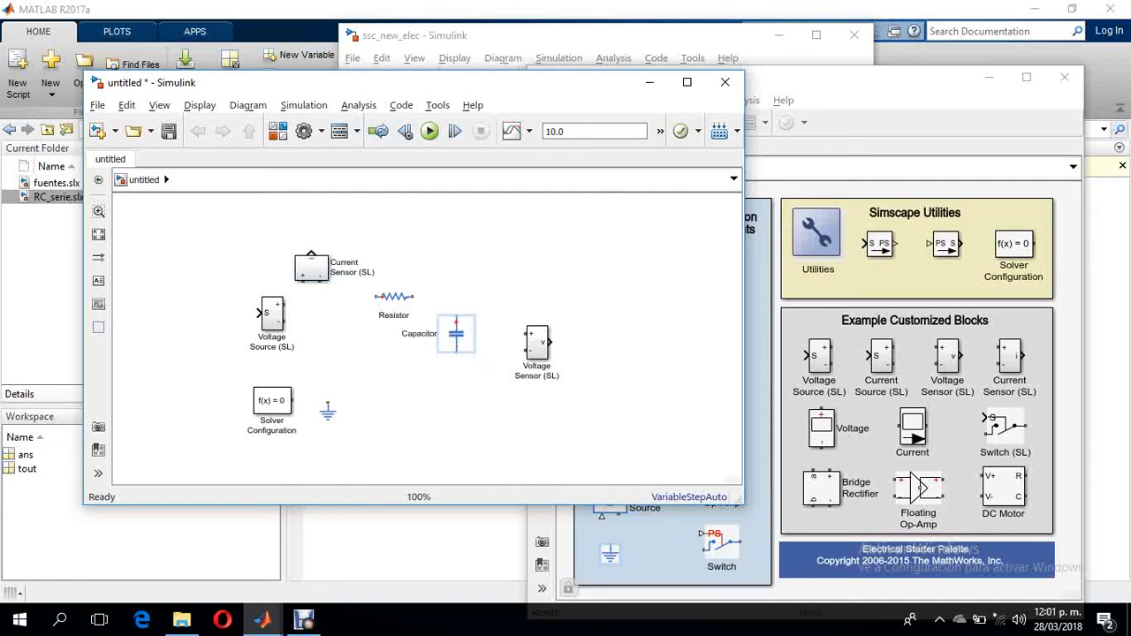
drag(535, 345, 531, 336)
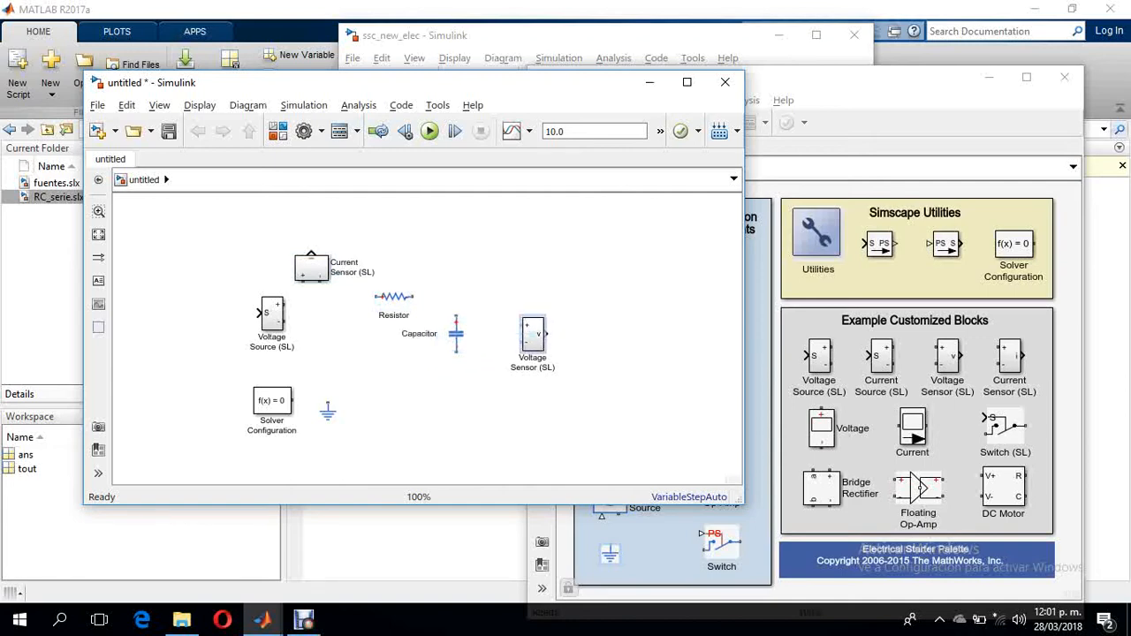
click(328, 411)
drag(328, 412, 319, 415)
- Wire the voltage source, current sensor, resistor and capacitor in a series loop returning to the Solver Configuration and ground node
drag(285, 303, 303, 276)
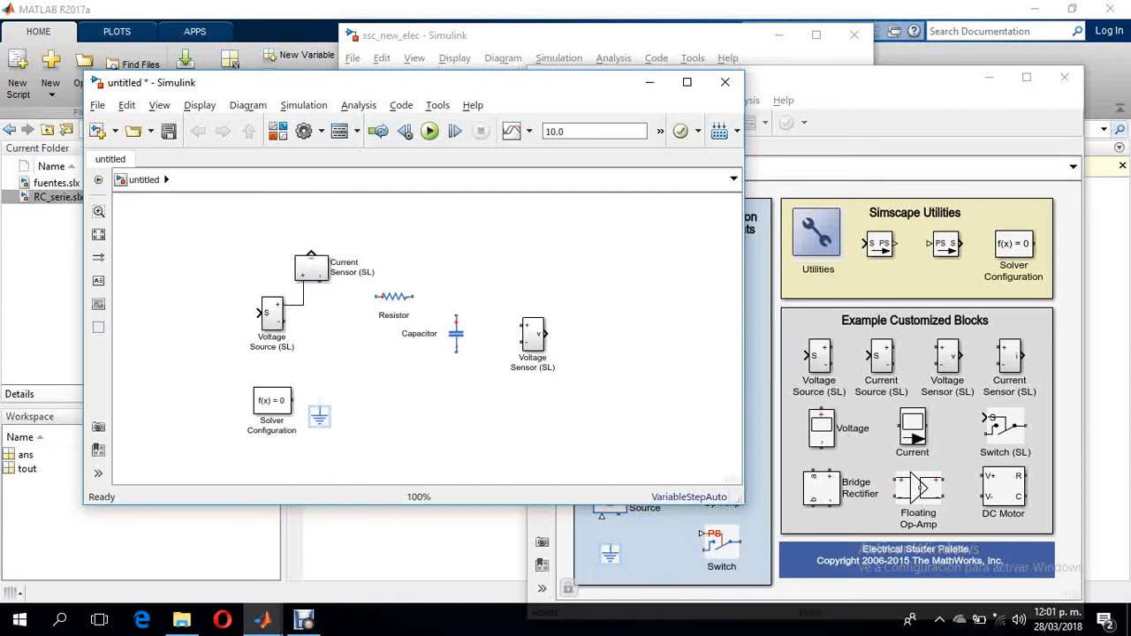
drag(362, 296, 319, 279)
drag(414, 296, 455, 320)
drag(285, 323, 303, 401)
drag(456, 351, 303, 402)
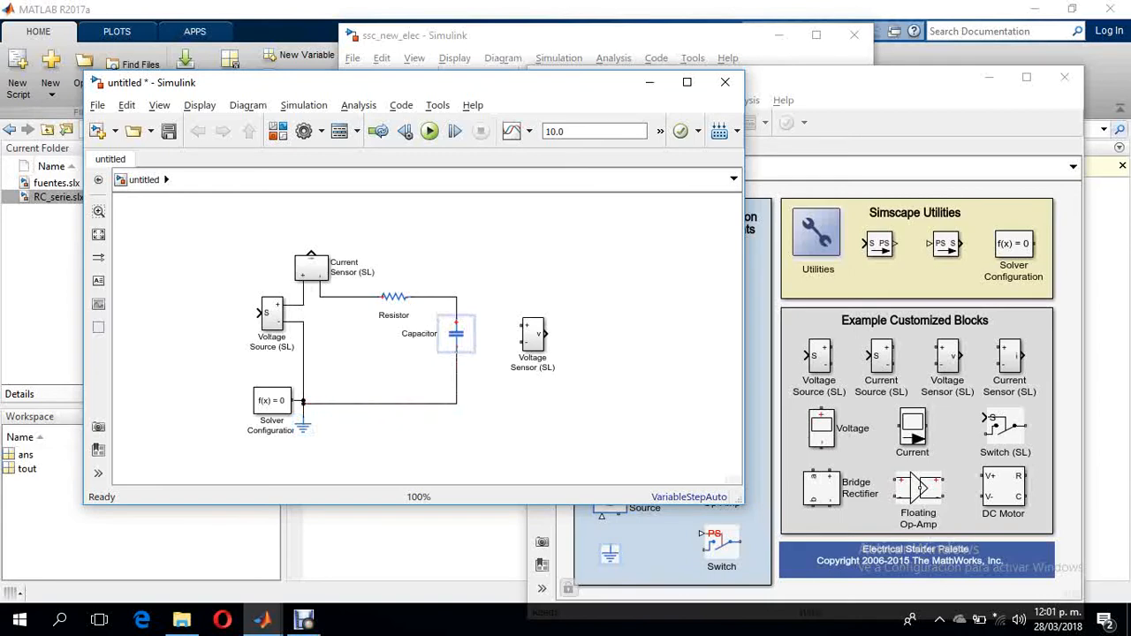
- Move the Voltage Sensor (SL) closer to the capacitor and connect its terminals in parallel with it
drag(531, 333, 456, 296)
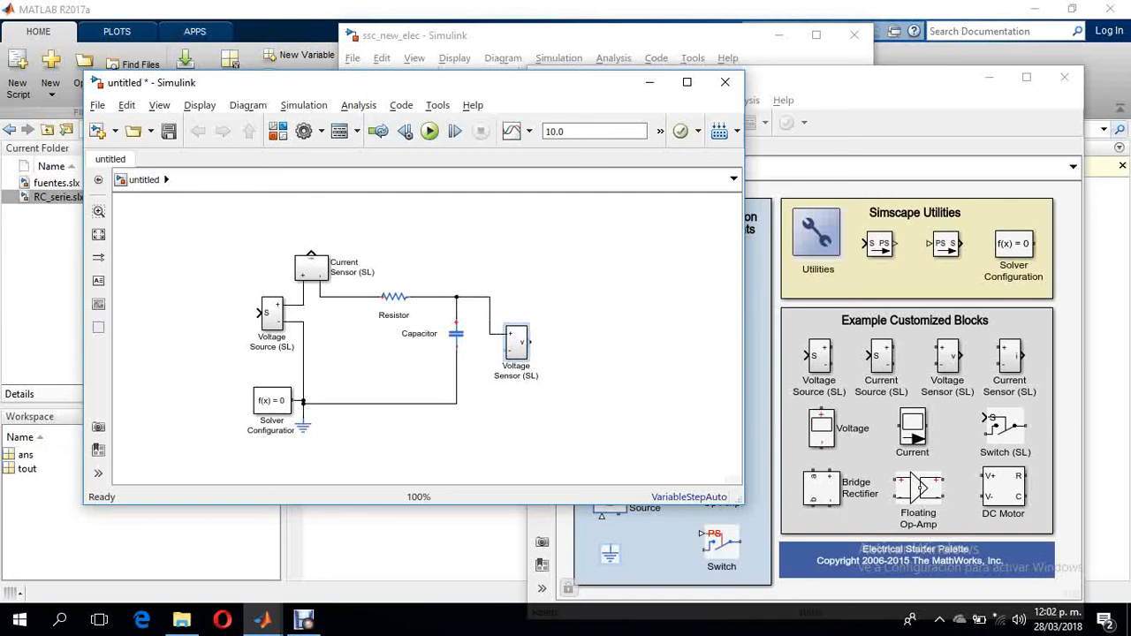
drag(507, 356, 454, 403)
drag(473, 357, 472, 403)
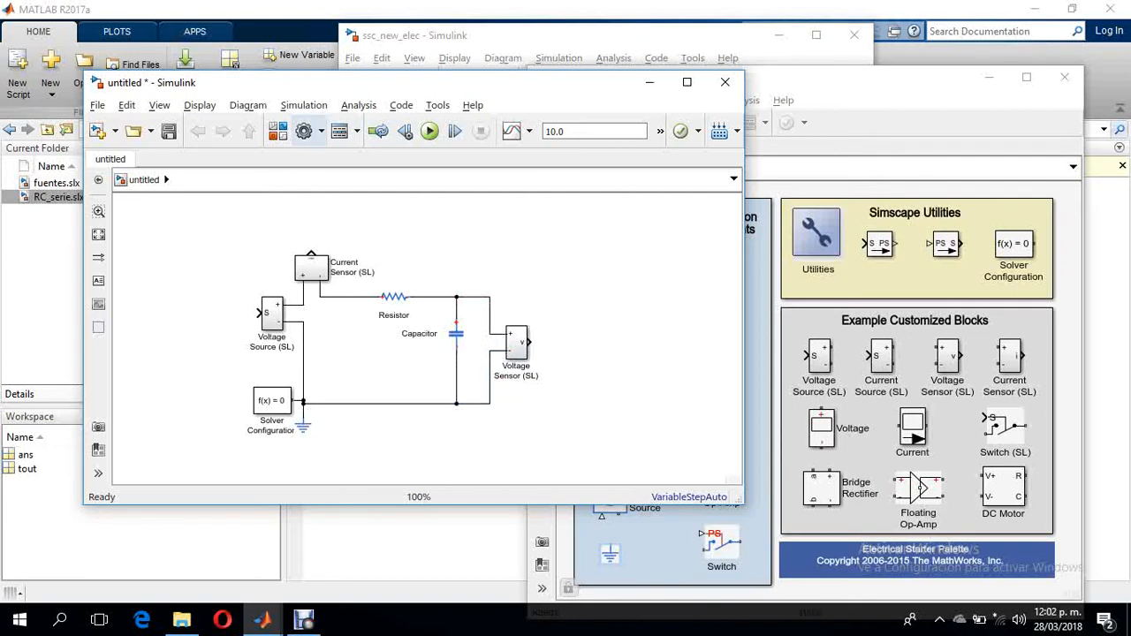
- Add a Step block from the Simulink Sources library and connect it to the voltage source's signal input
click(277, 131)
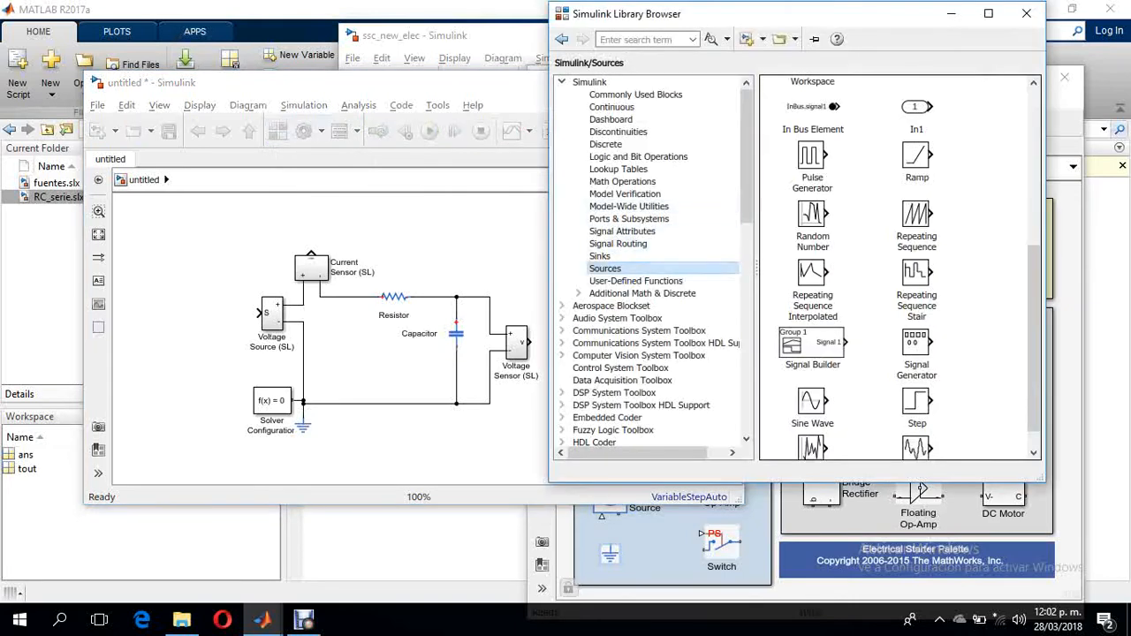
mouse_move(916, 402)
mouse_down()
mouse_move(163, 369)
mouse_move(192, 310)
mouse_move(262, 313)
mouse_up()
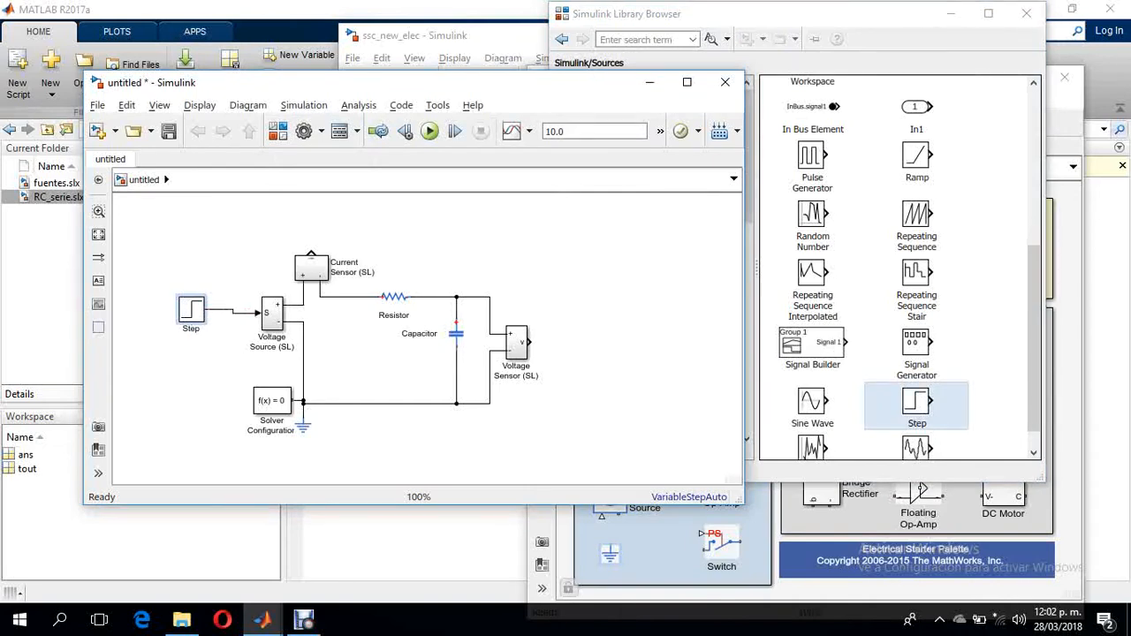
- Add two Scope blocks from the Sinks library and connect them to the current sensor and voltage sensor outputs
click(812, 289)
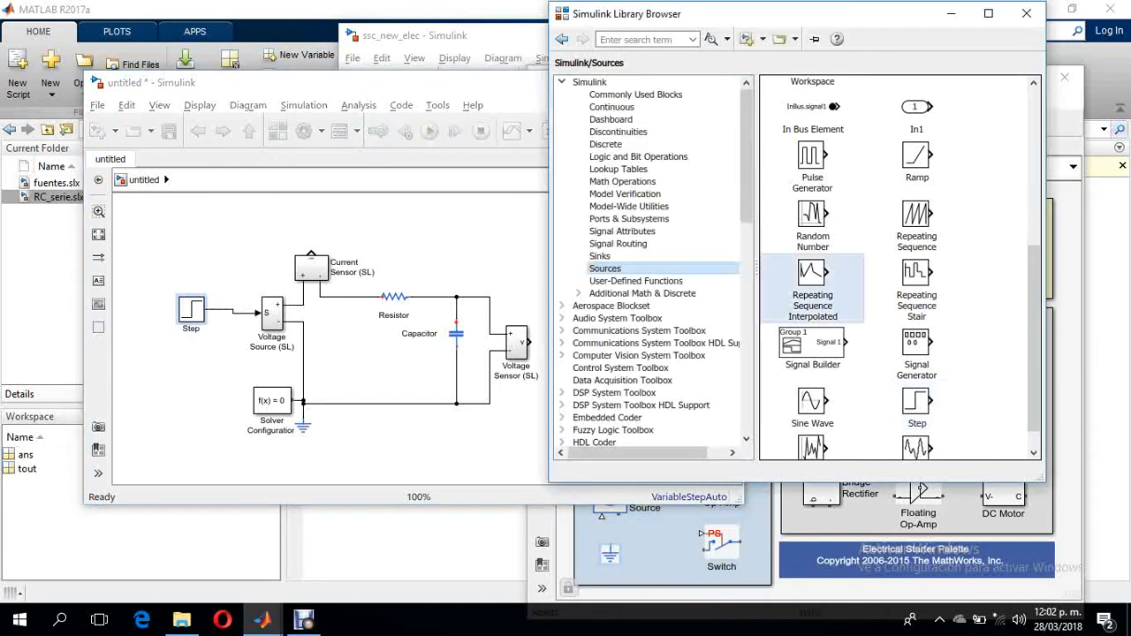
click(600, 256)
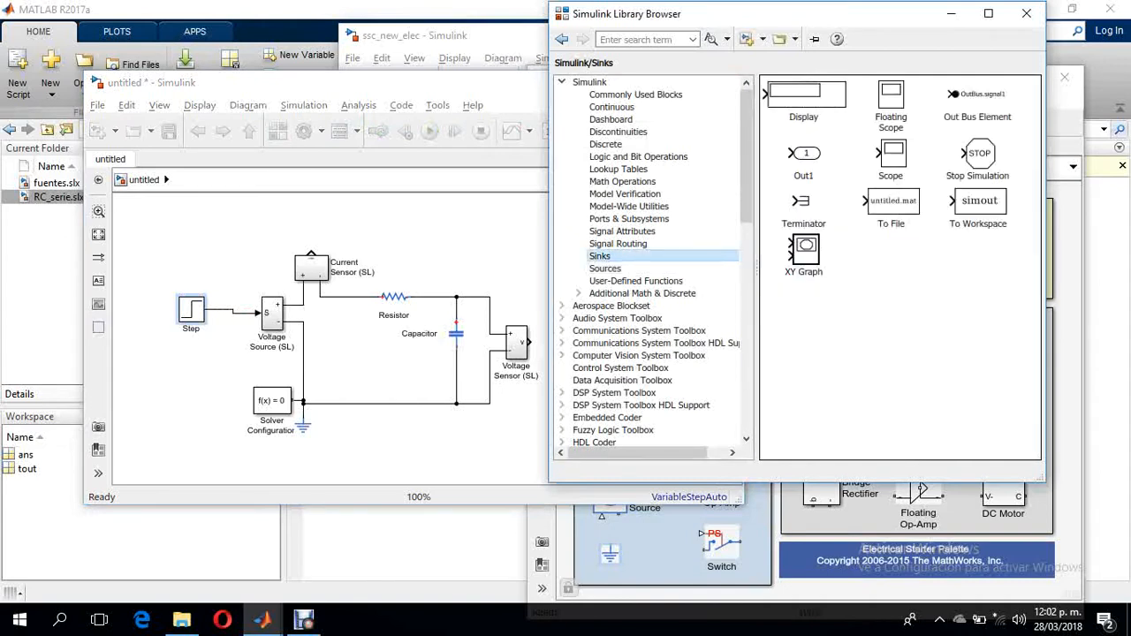
drag(890, 155, 400, 235)
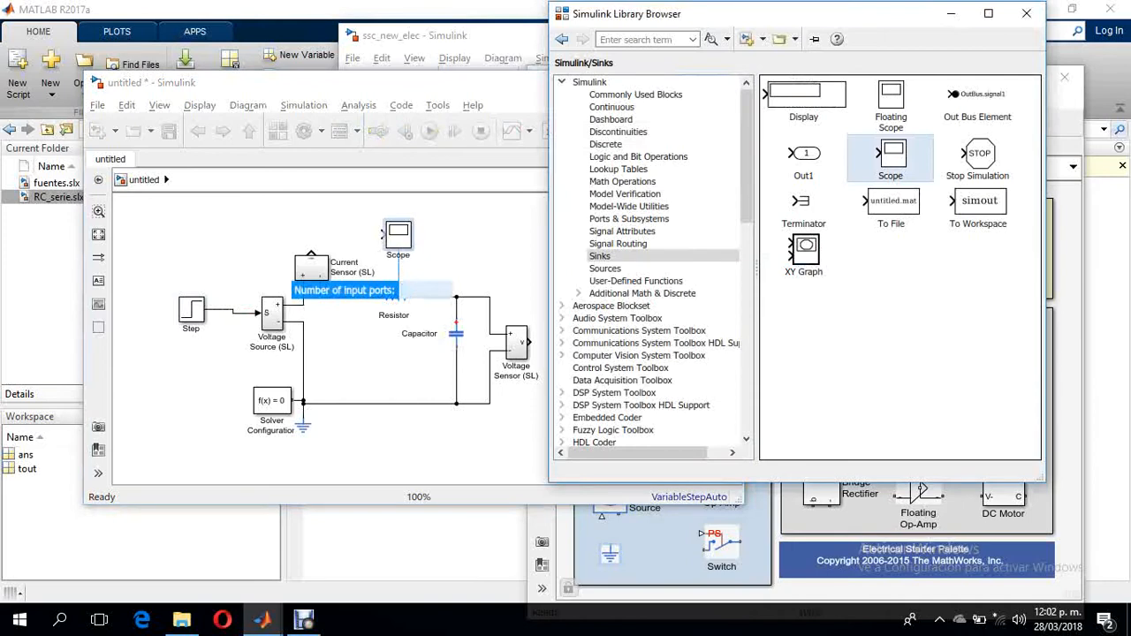
drag(890, 155, 572, 342)
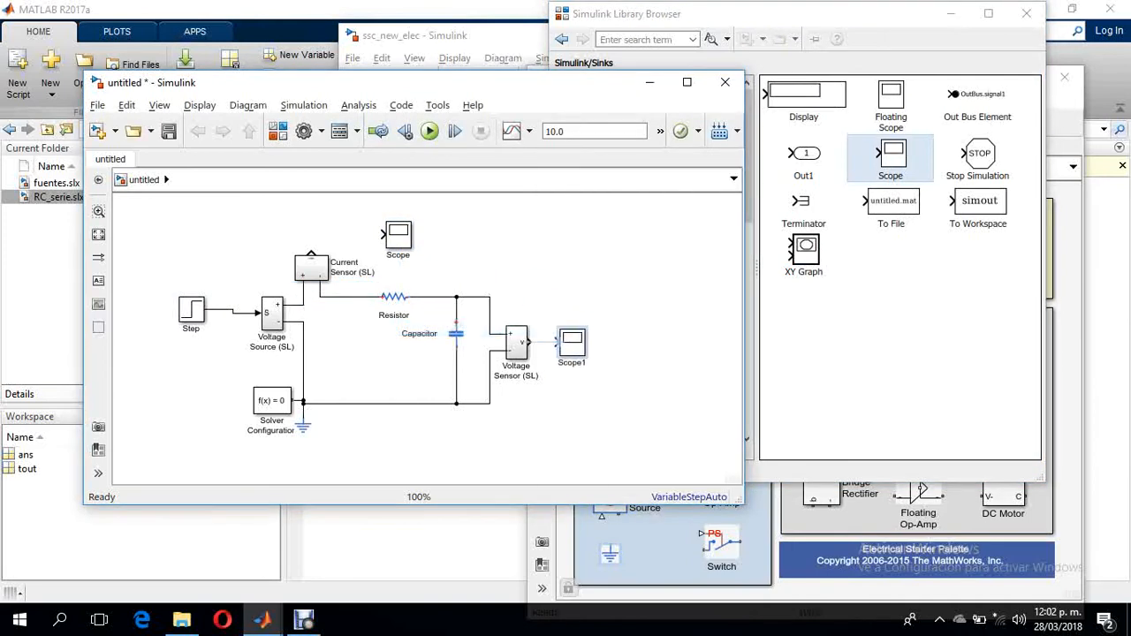
click(543, 342)
drag(311, 253, 383, 234)
- Align the Step block with the voltage source input and set its final value to 10
drag(191, 309, 195, 314)
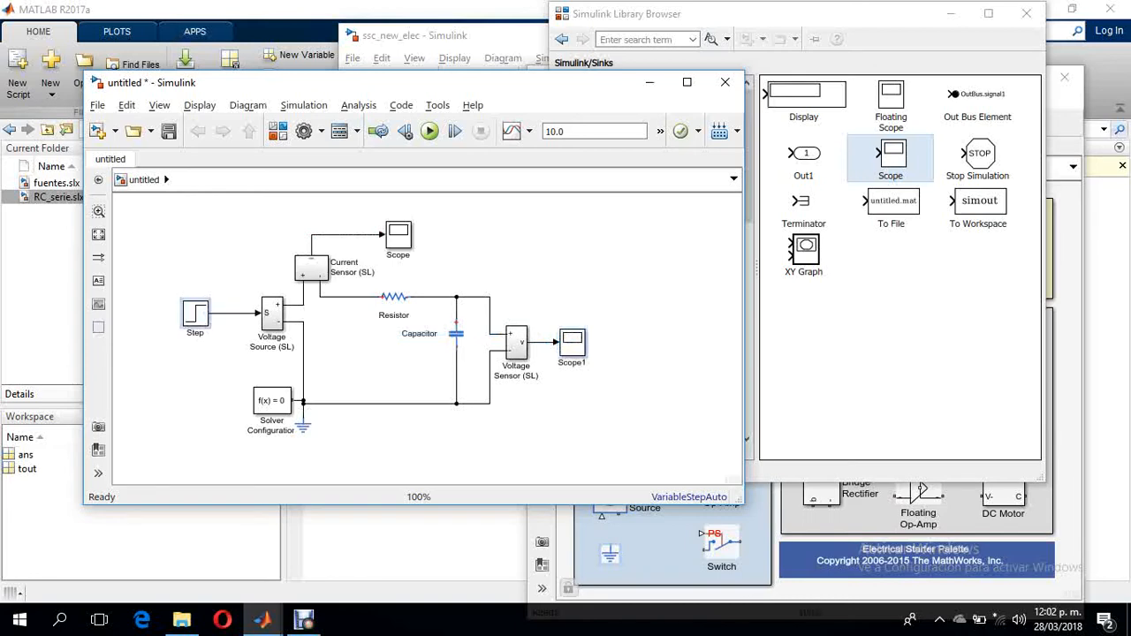
double_click(195, 313)
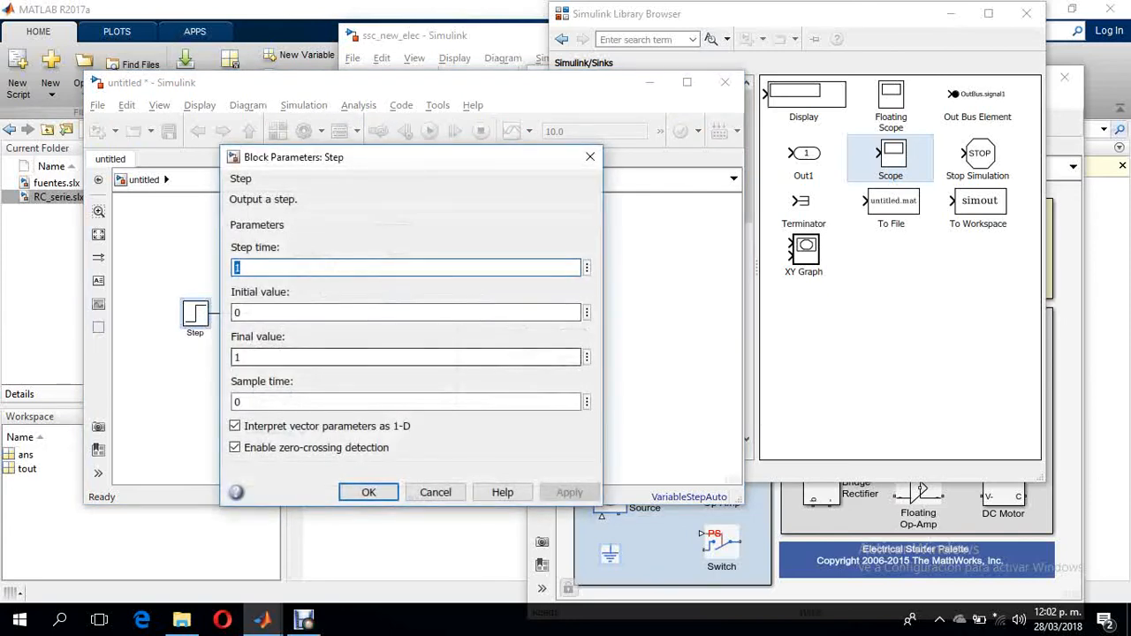
key(Tab)
key(Tab)
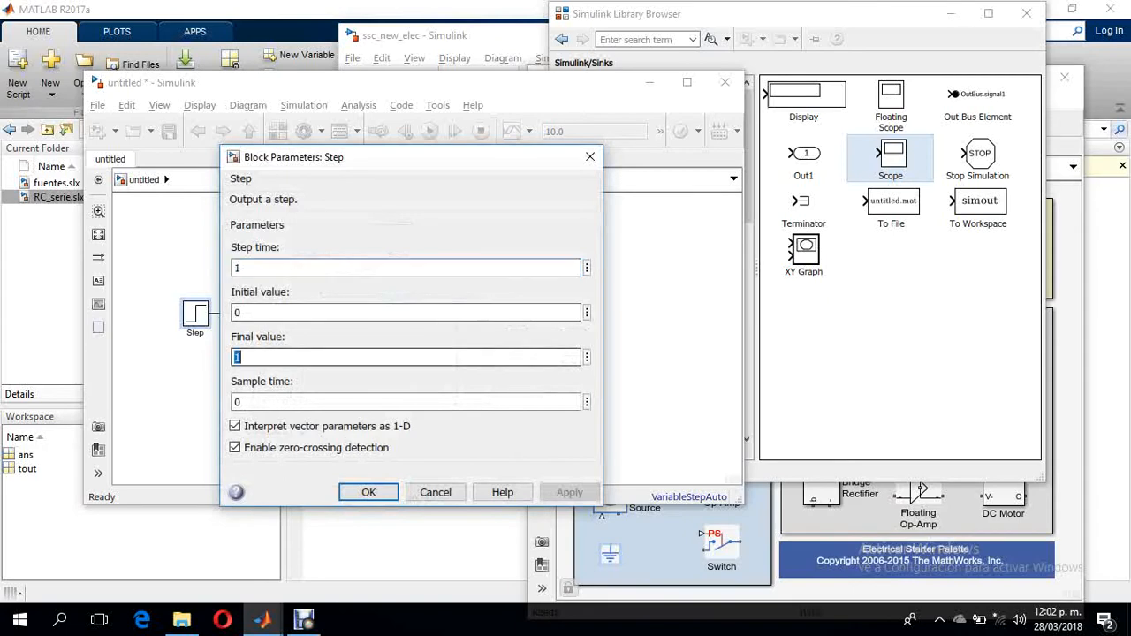
text(10)
key(Return)
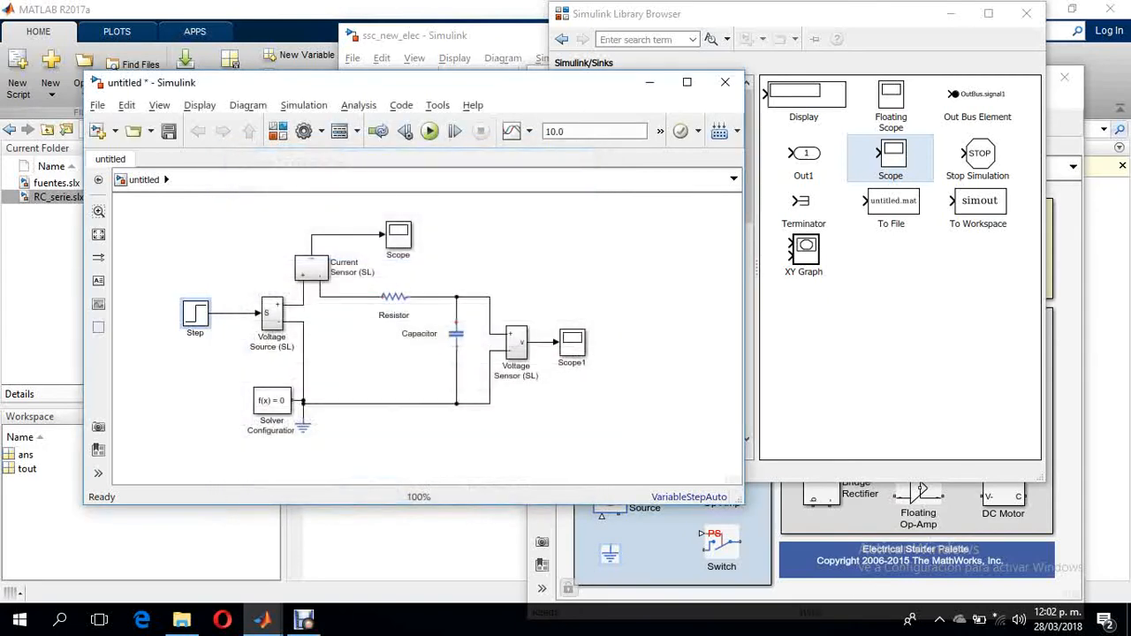
- Set the Resistor block's resistance to 100 kOhm
double_click(394, 297)
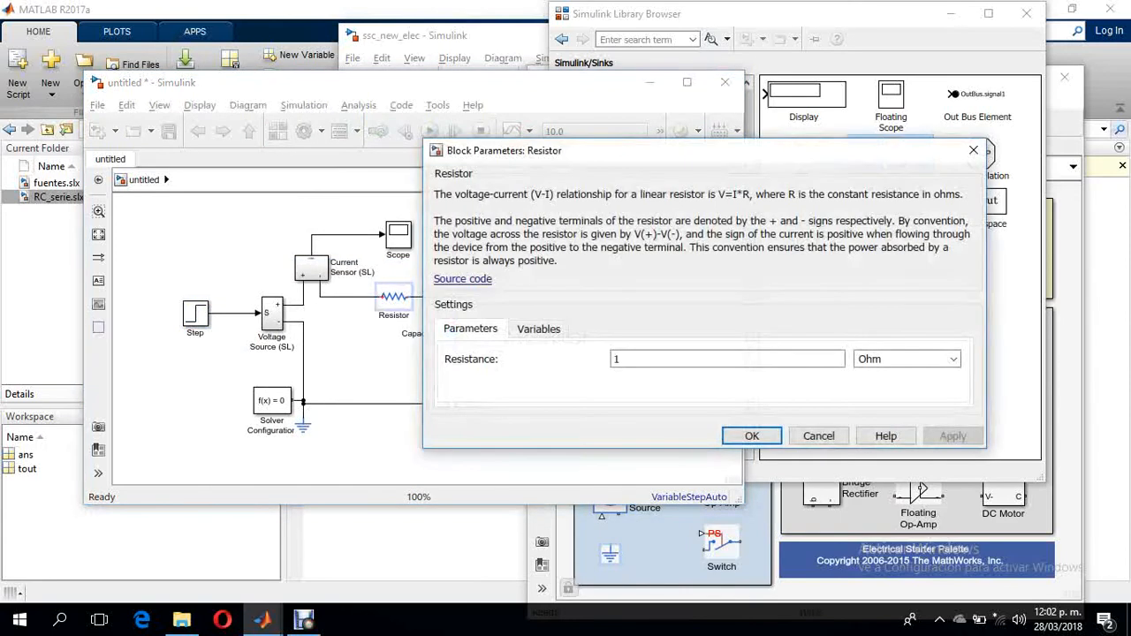
text(100)
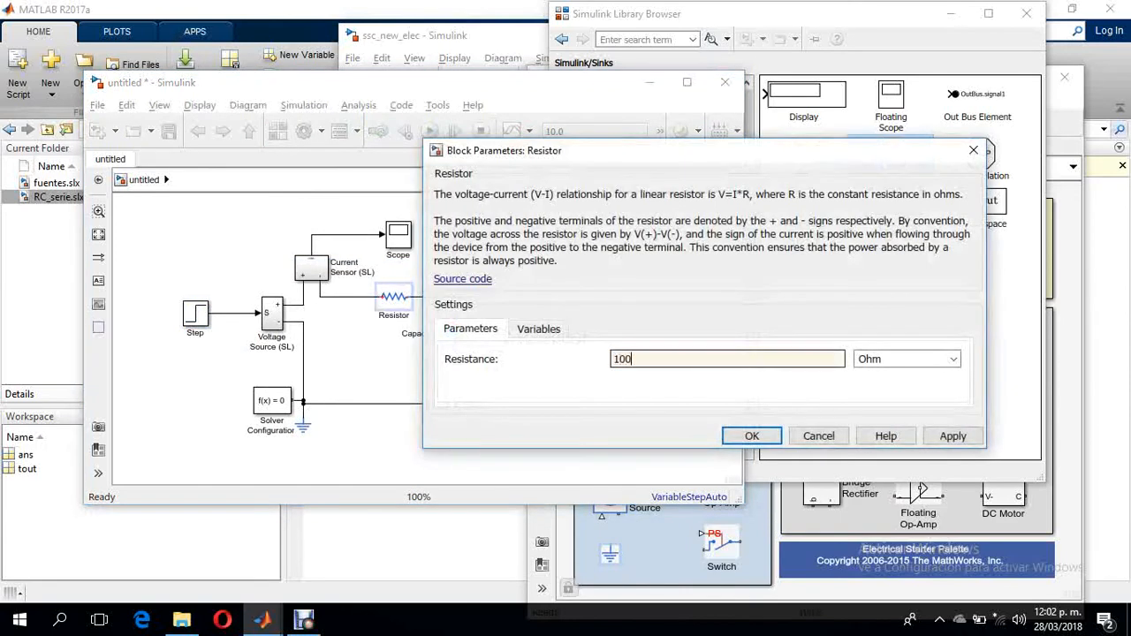
click(901, 358)
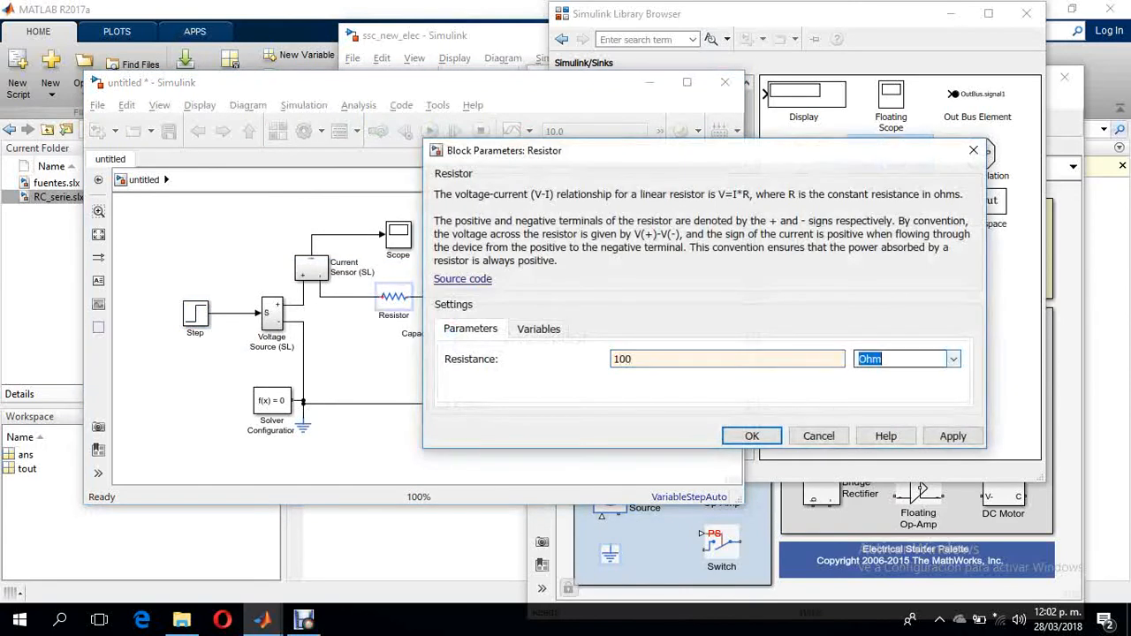
click(953, 359)
click(870, 387)
click(751, 435)
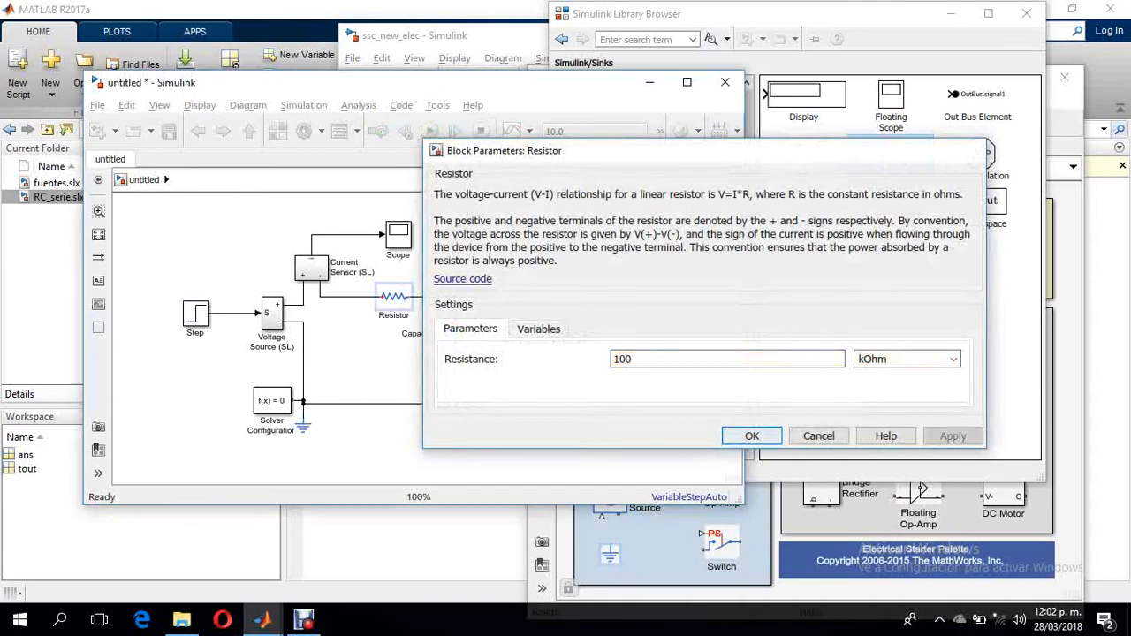
- Set the Capacitor block's capacitance to 10 uF
double_click(456, 333)
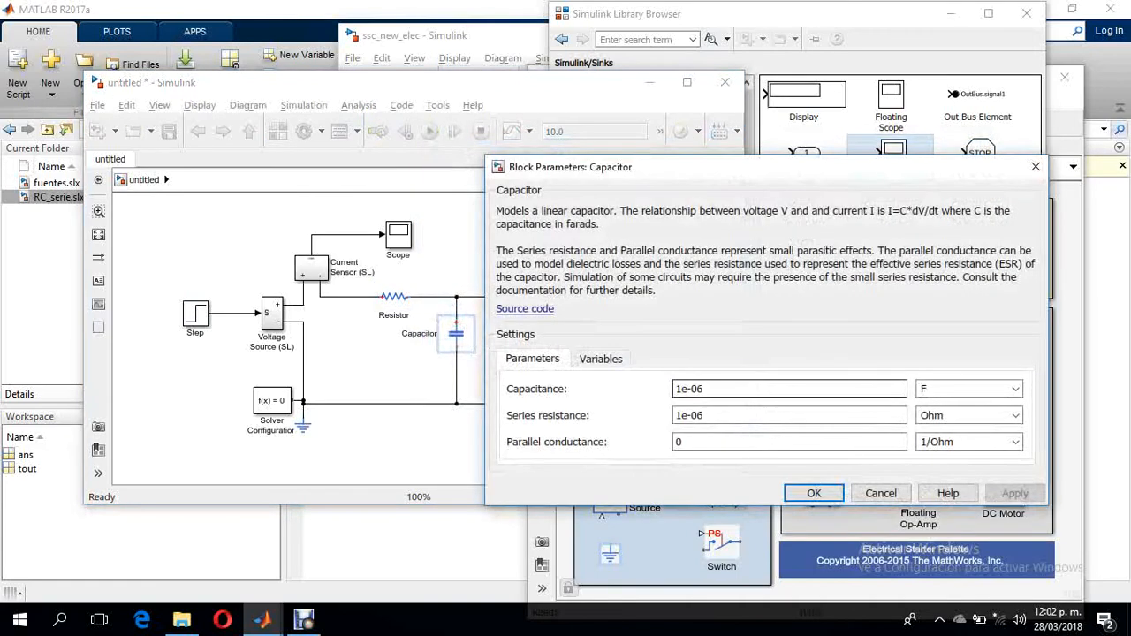
drag(710, 388, 674, 389)
text(10)
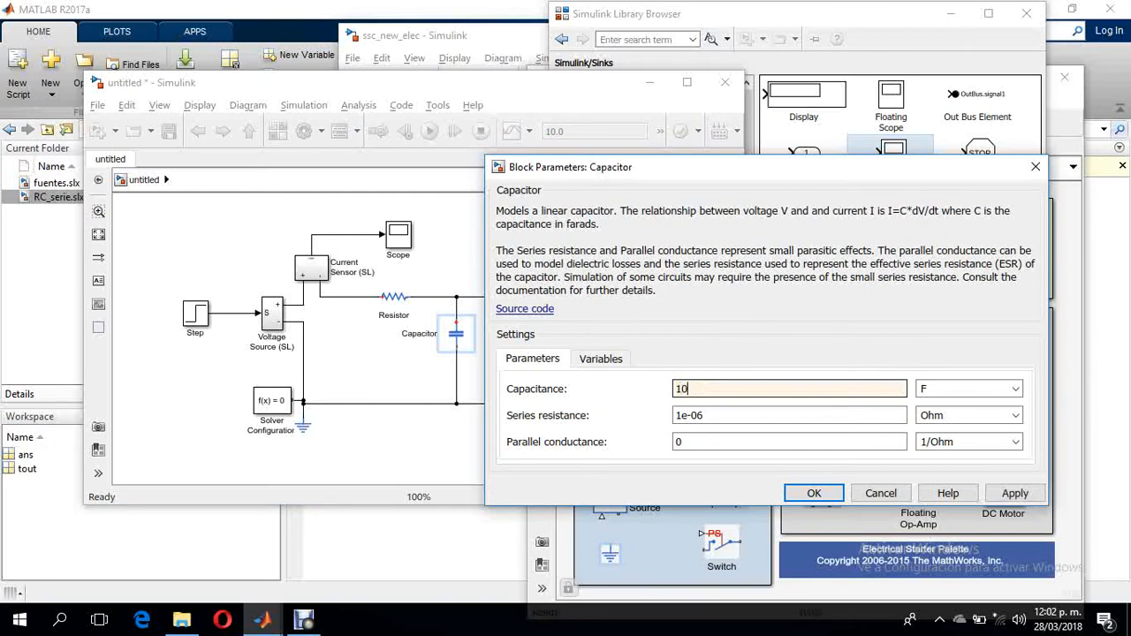
click(1015, 388)
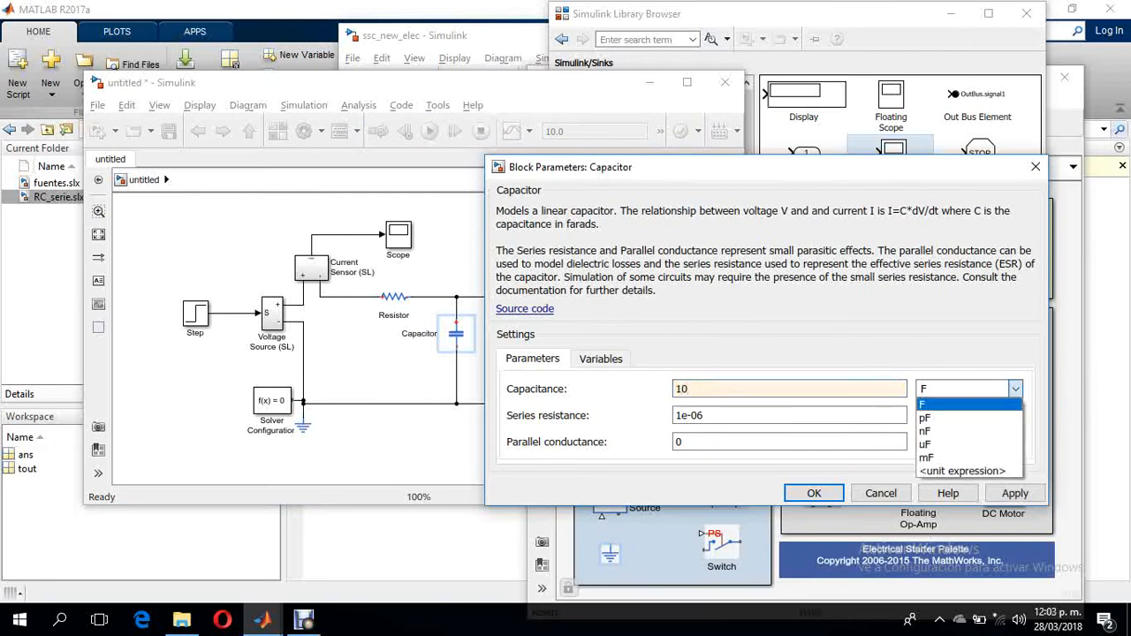
click(969, 430)
click(814, 493)
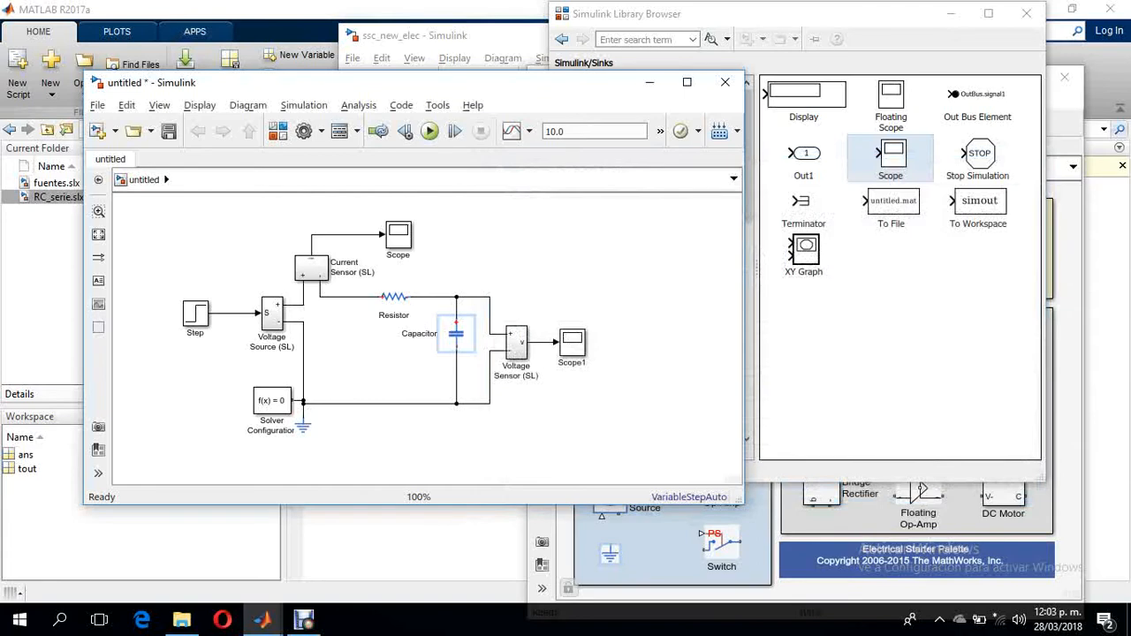
- Run the simulation for 10.0 seconds and view the capacitor voltage curve in Scope1
click(380, 358)
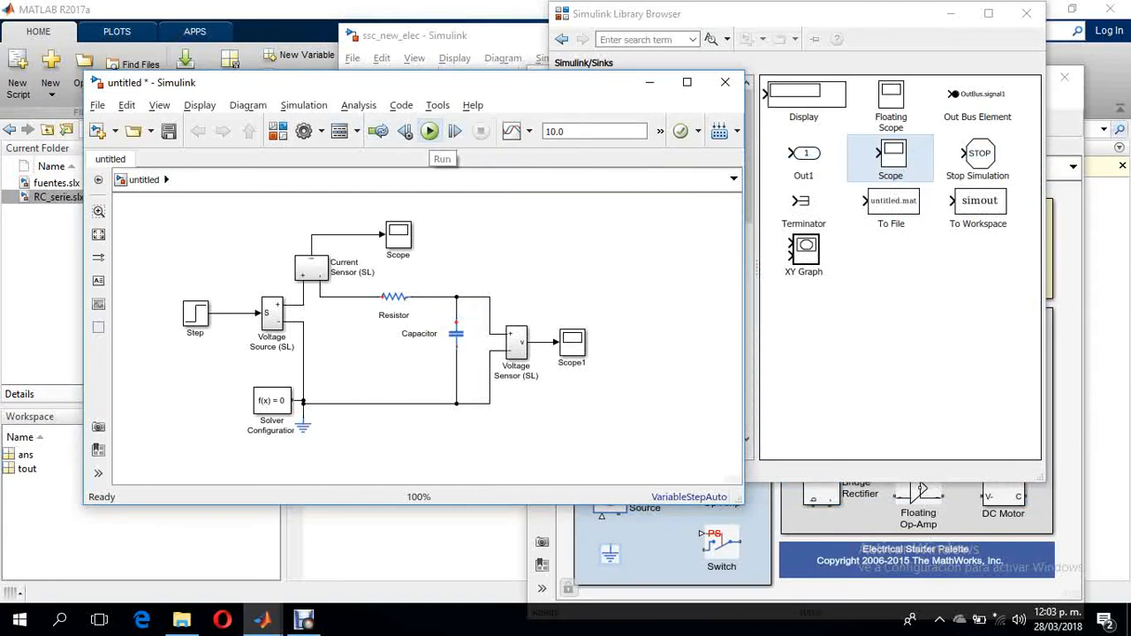
click(430, 130)
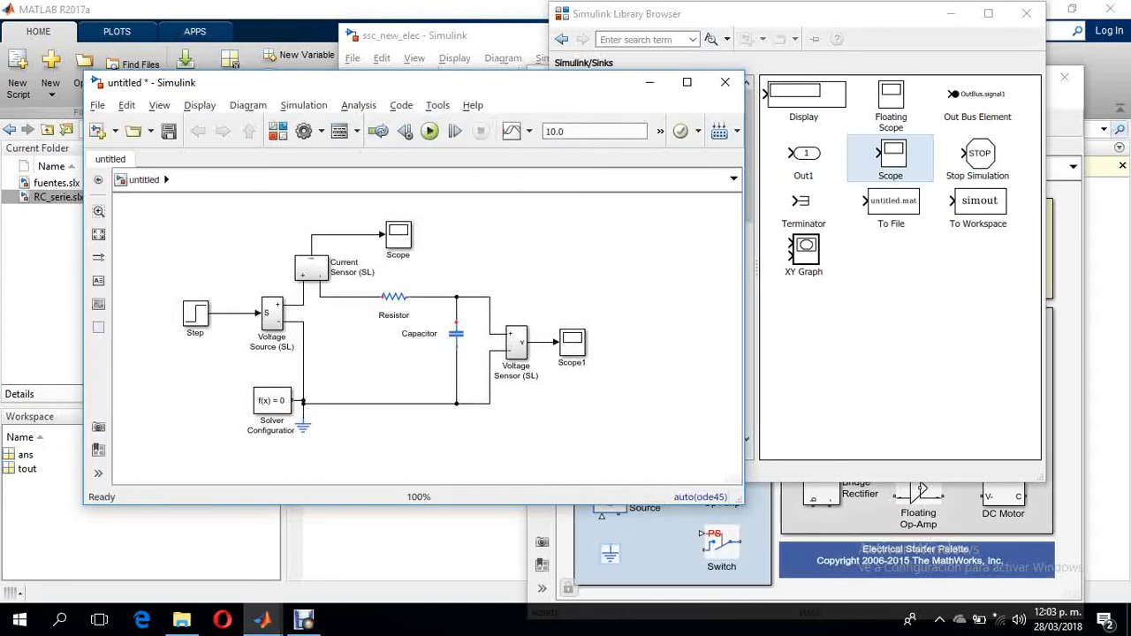
double_click(572, 342)
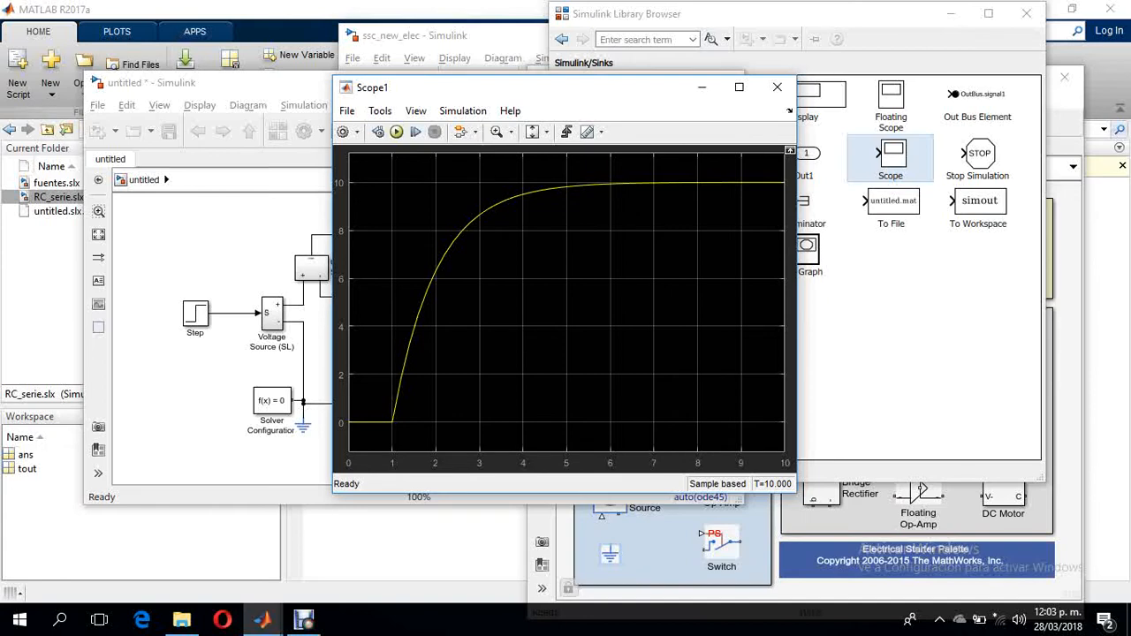
click(216, 243)
- Switch to the RC_serie model and examine its Controlled Voltage Source, Simulink-PS Converter and Solver Configuration blocks
click(263, 621)
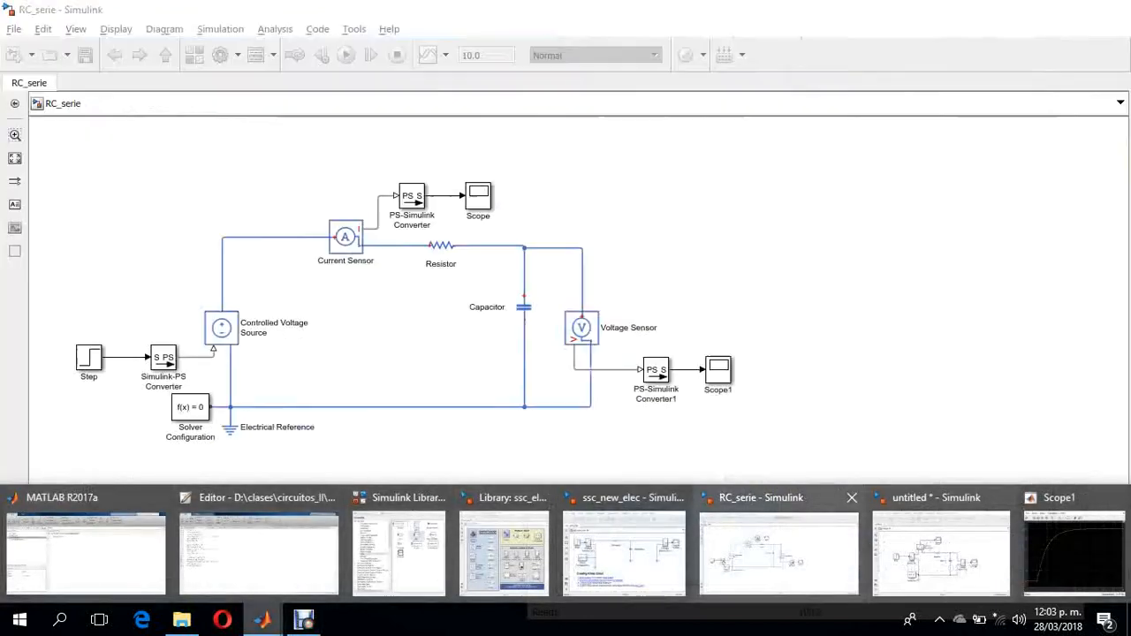
click(778, 552)
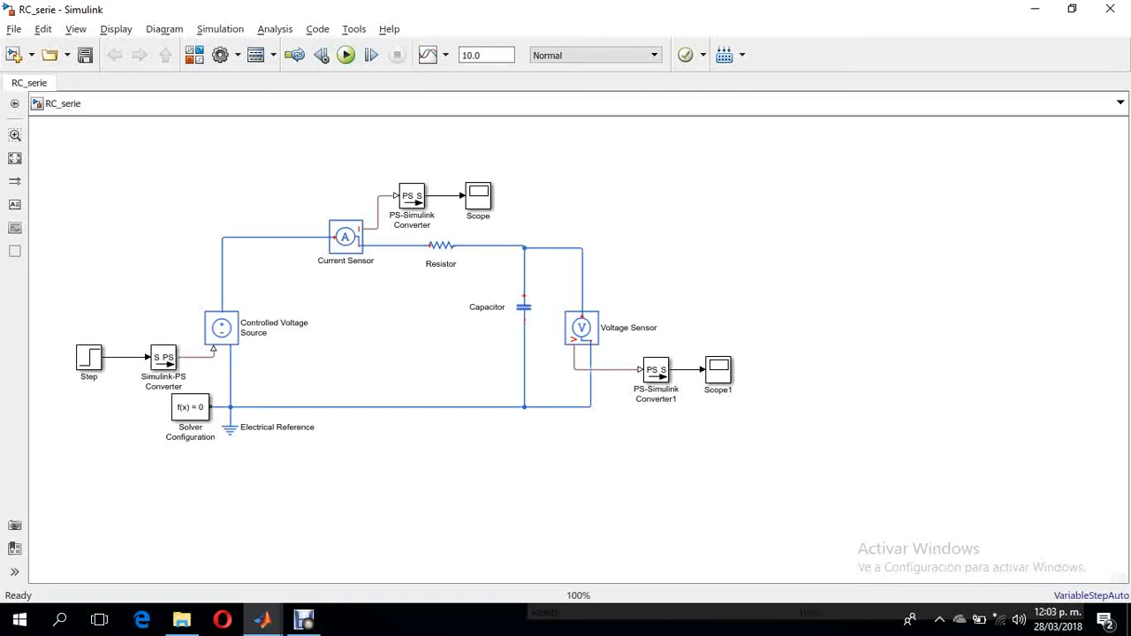
click(222, 328)
click(163, 357)
click(221, 328)
click(164, 357)
click(222, 327)
click(190, 407)
- Compare the current and voltage sensors of the untitled model with the sensors and PS-Simulink converters in RC_serie
key(alt+Tab)
key(alt+Tab)
key(alt+Tab)
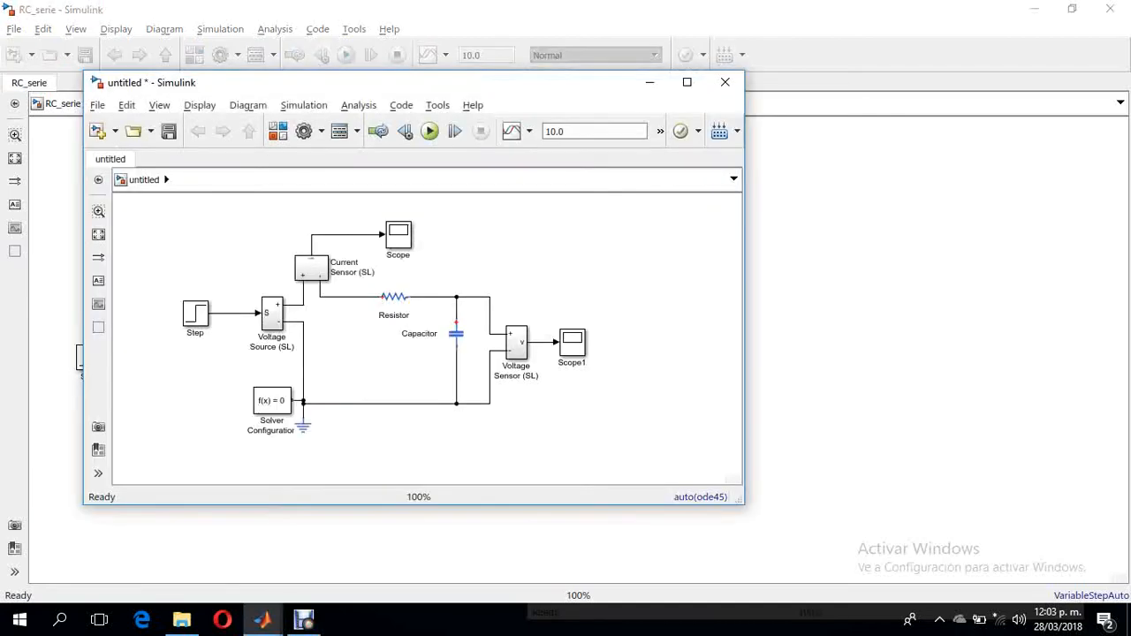
click(311, 268)
key(alt+Tab)
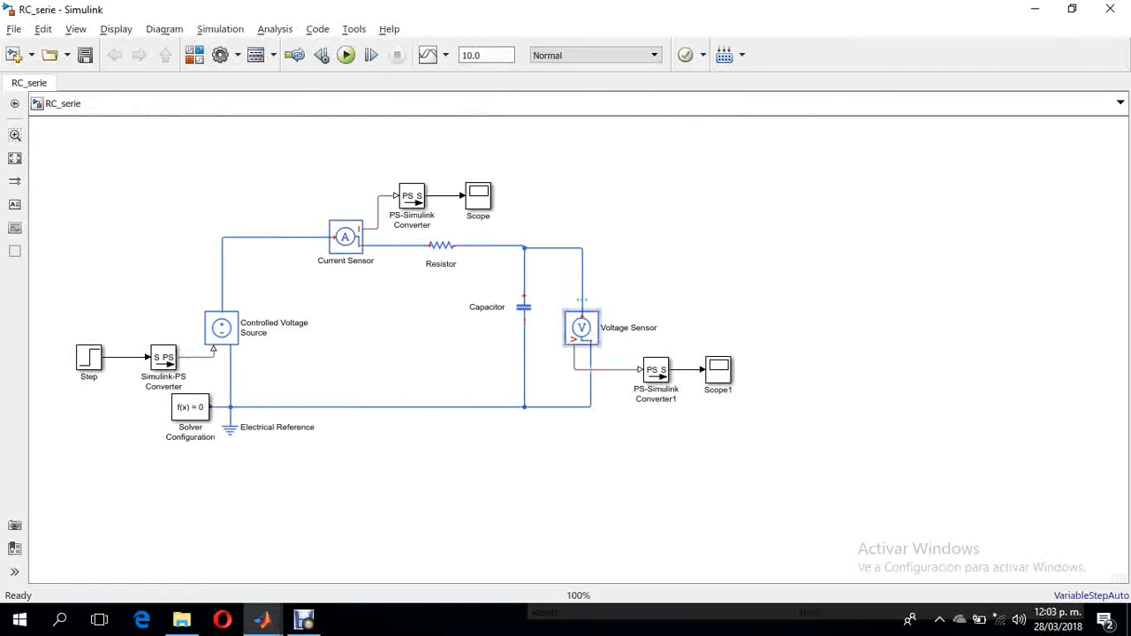
click(656, 369)
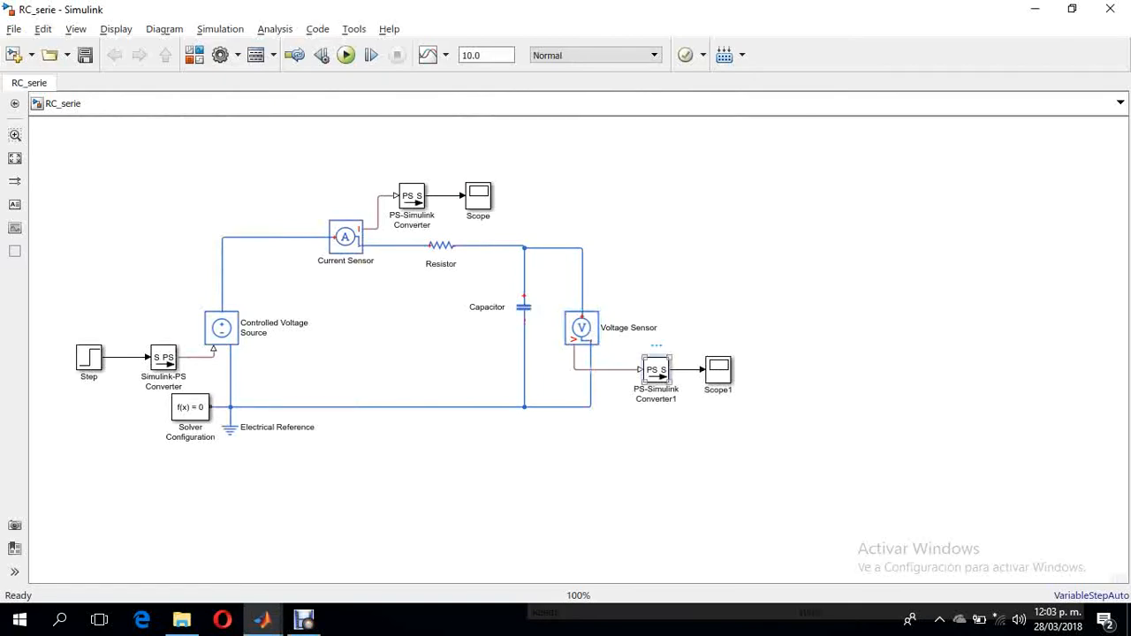
key(alt+Tab)
click(515, 342)
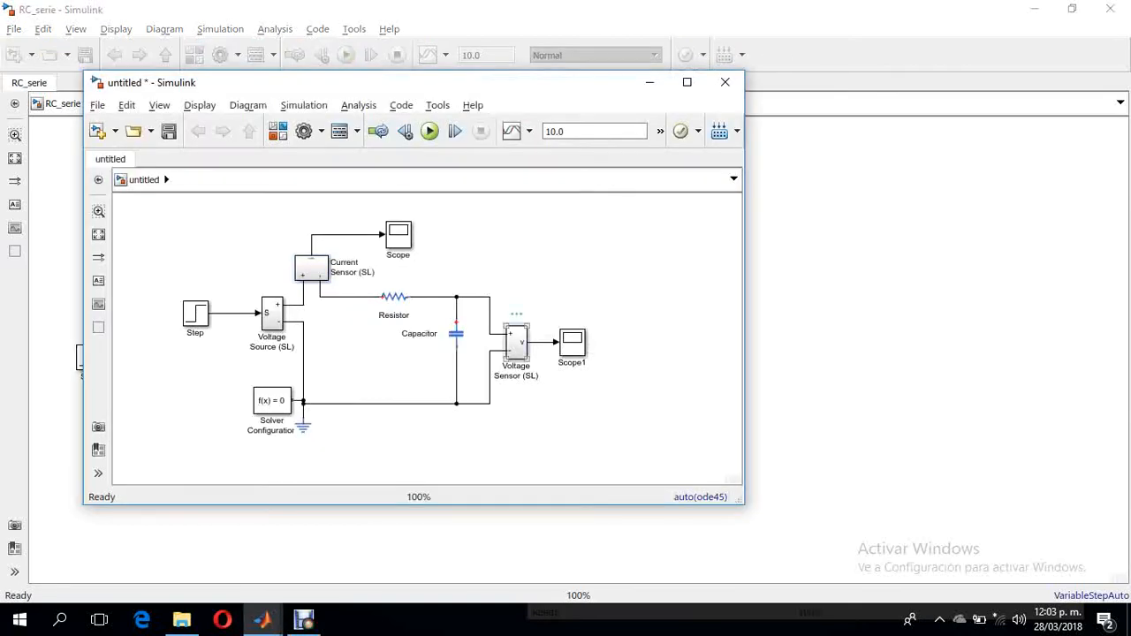
- Look inside the Current Sensor (SL) block of the untitled model and compare its contents with RC_serie's current sensor and converter
click(310, 268)
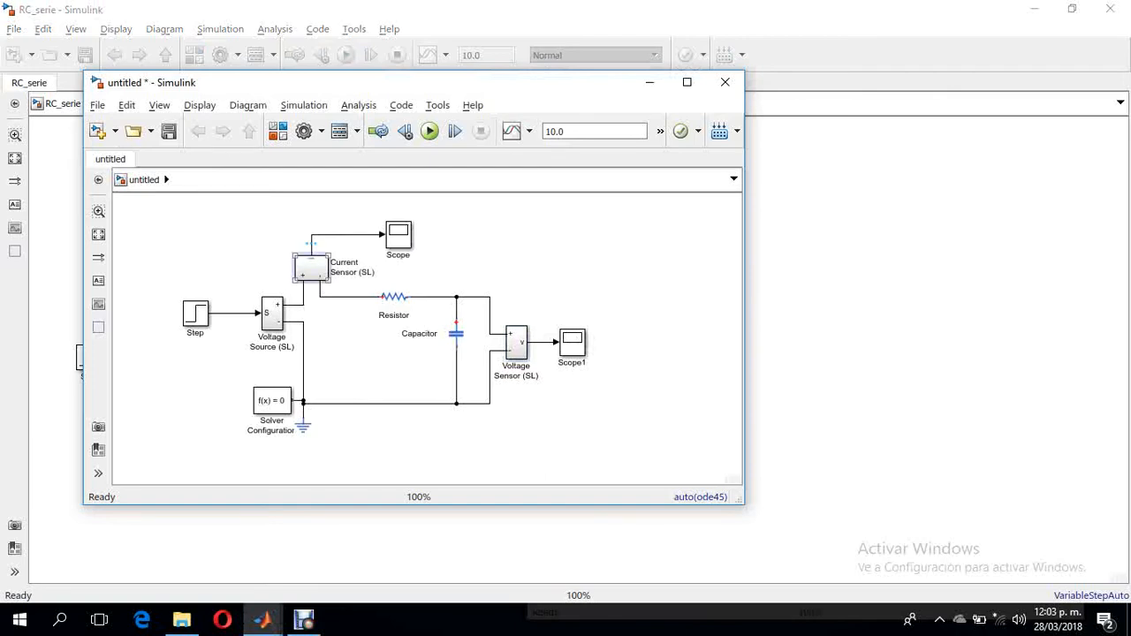
key(ctrl+u)
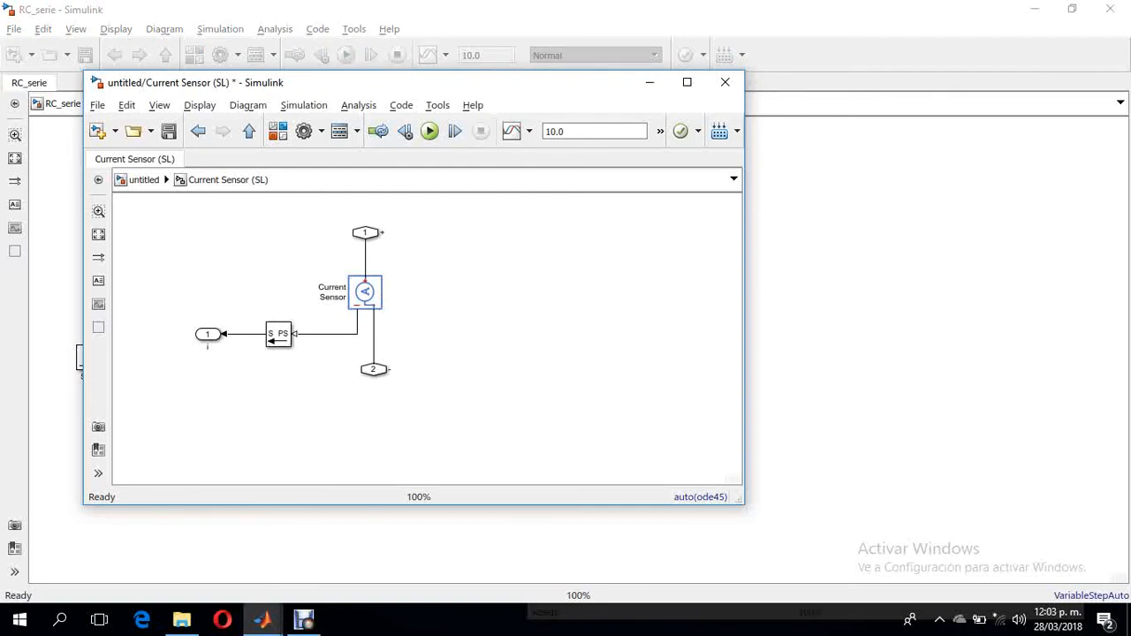
click(262, 620)
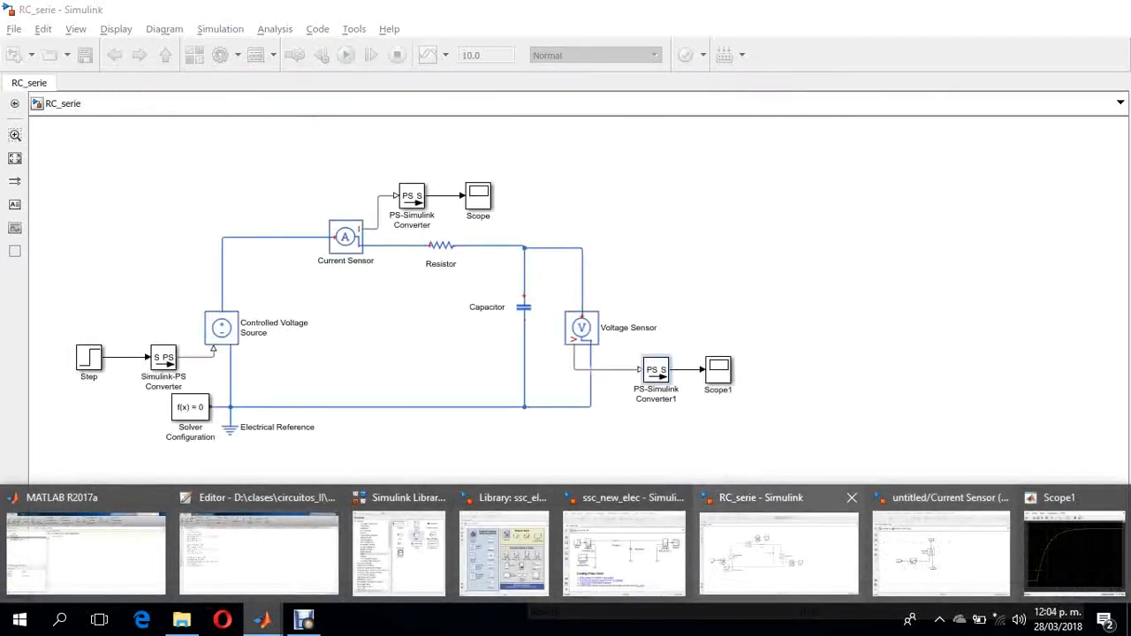
click(778, 552)
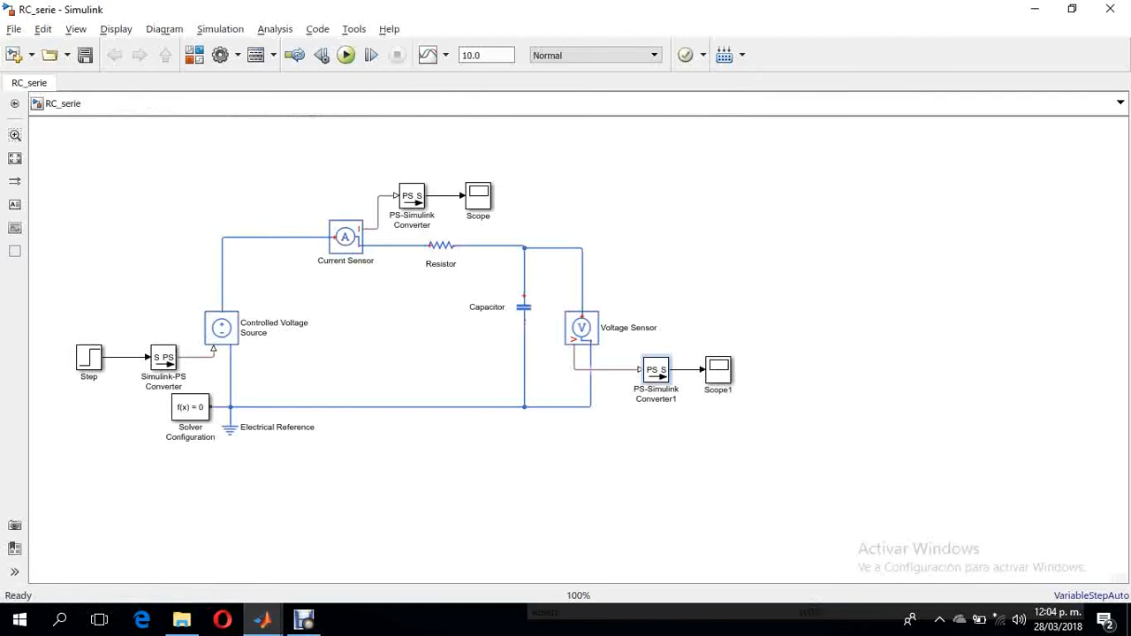
key(alt+Tab)
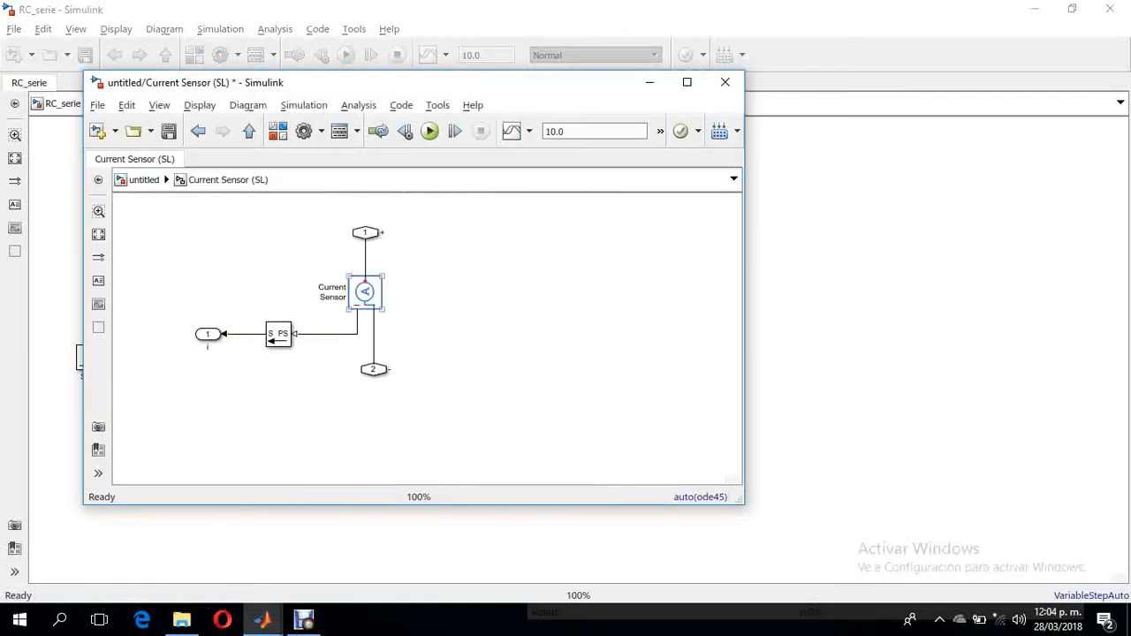
key(alt+Tab)
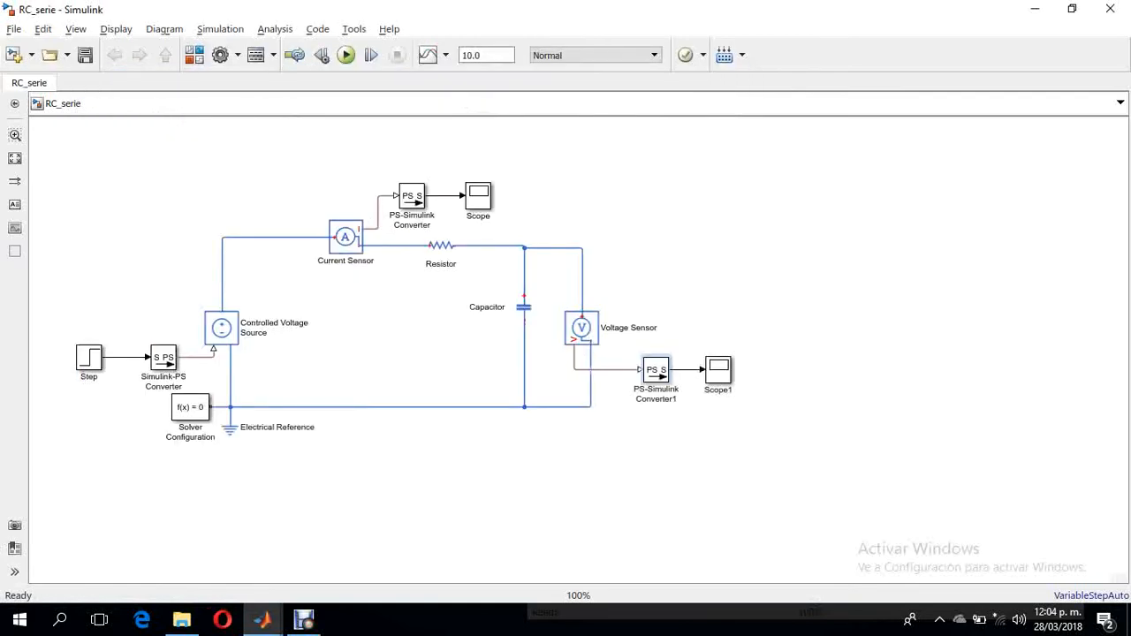
key(alt+Tab)
key(alt+Tab)
key(alt+Tab)
key(alt+Tab)
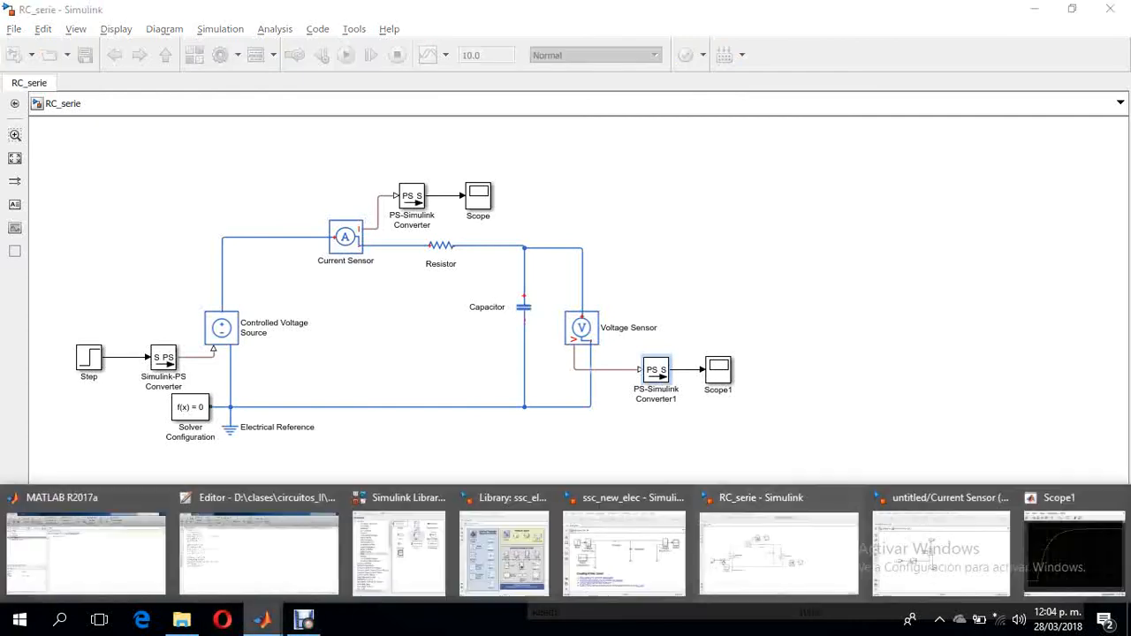
key(alt+shift+Tab)
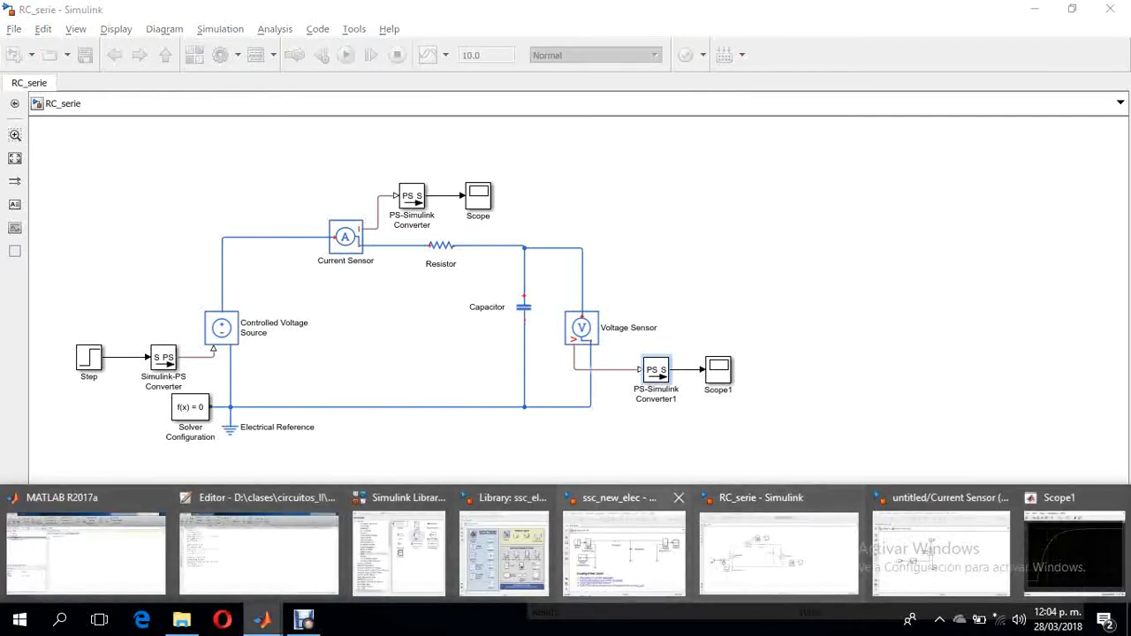
key(alt+Tab)
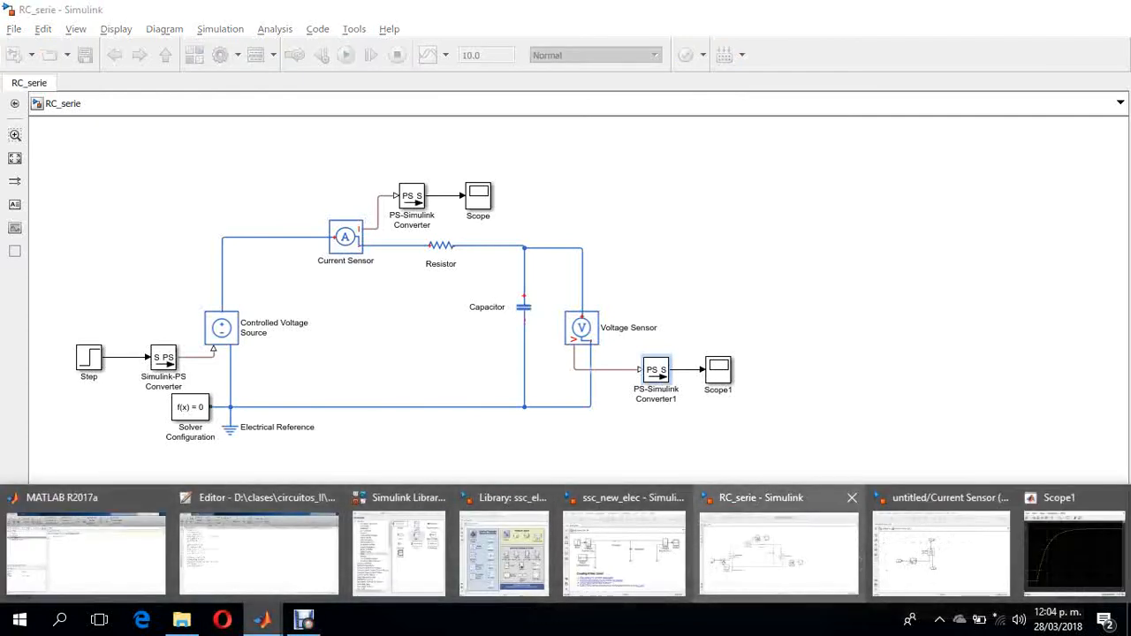
key(alt+Tab)
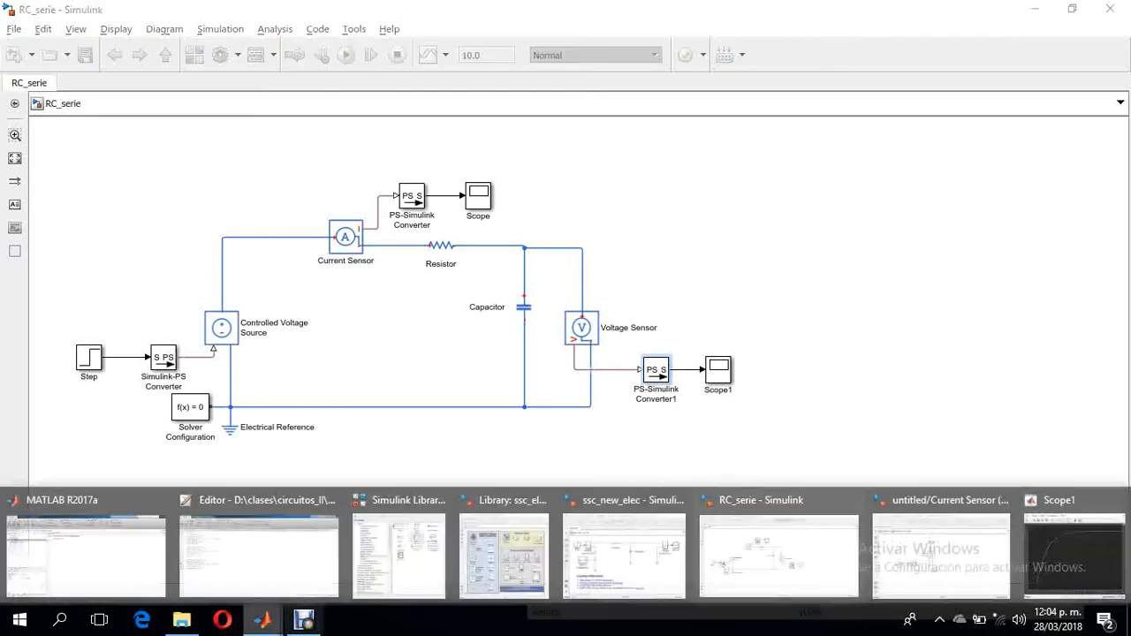
key(alt+Tab)
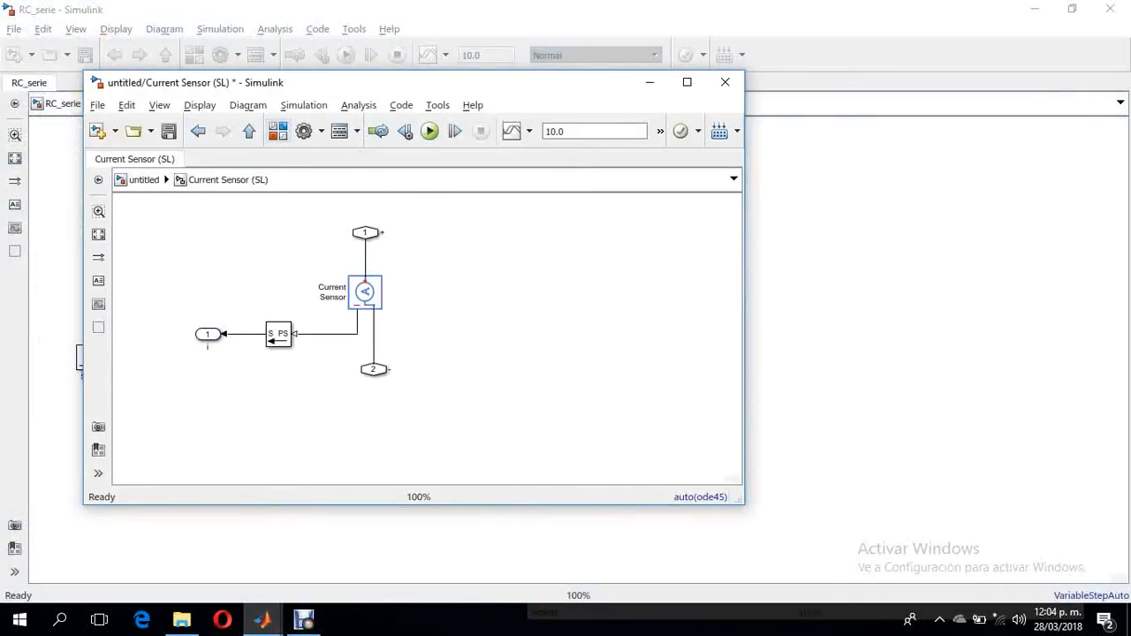
- Look inside the Voltage Sensor (SL) and Voltage Source (SL) blocks to examine their internal converters, returning to the top-level model after each
click(249, 131)
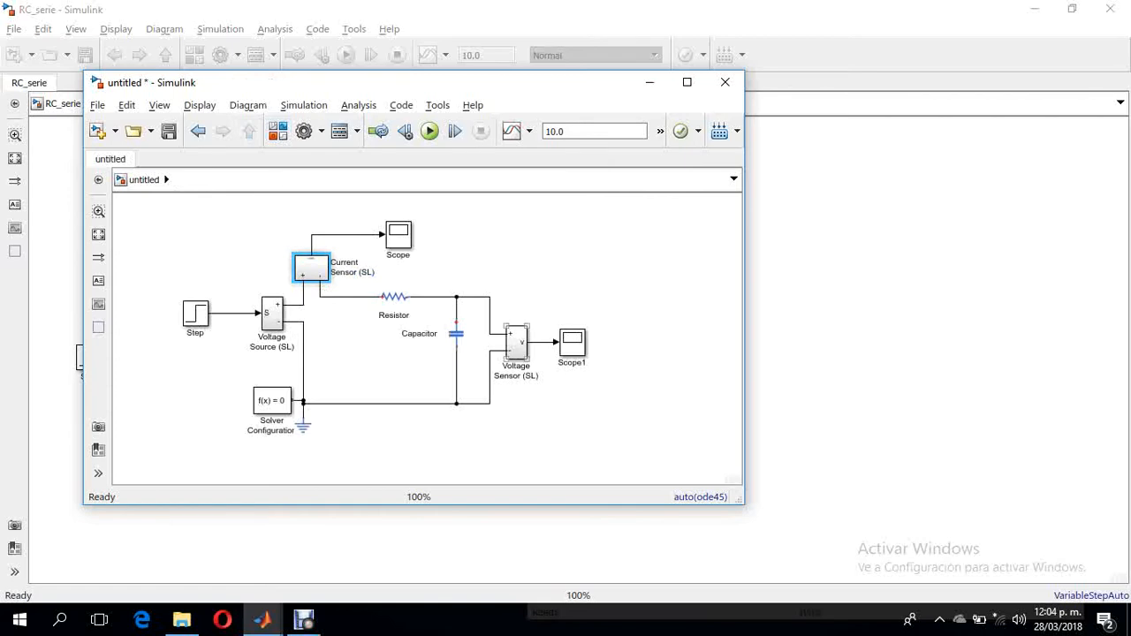
double_click(516, 342)
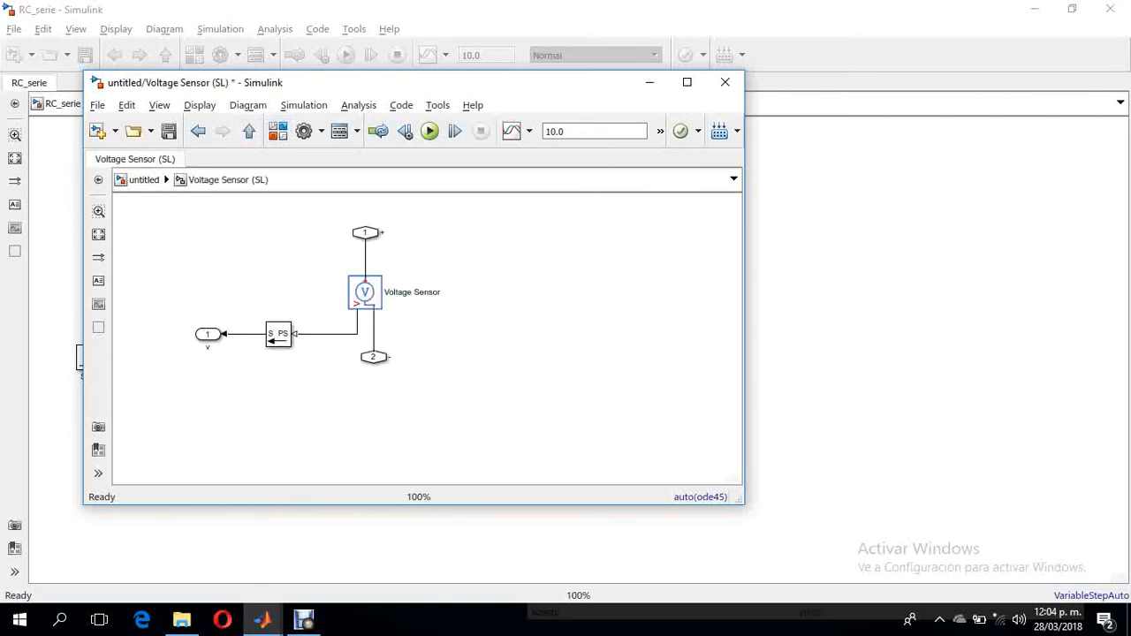
click(365, 292)
click(249, 131)
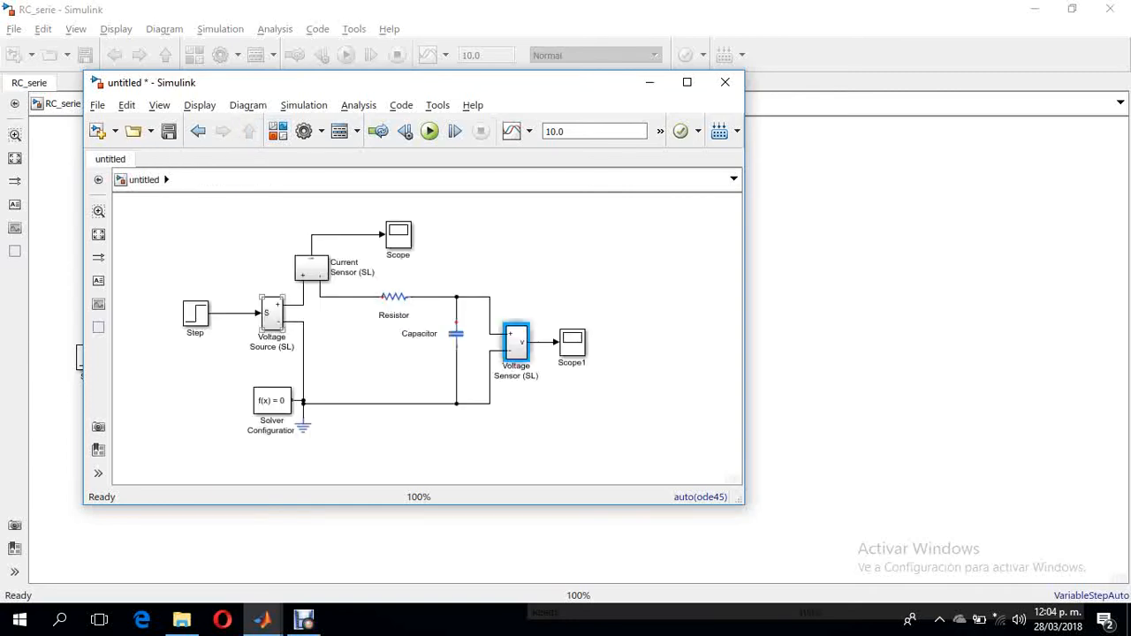
double_click(271, 312)
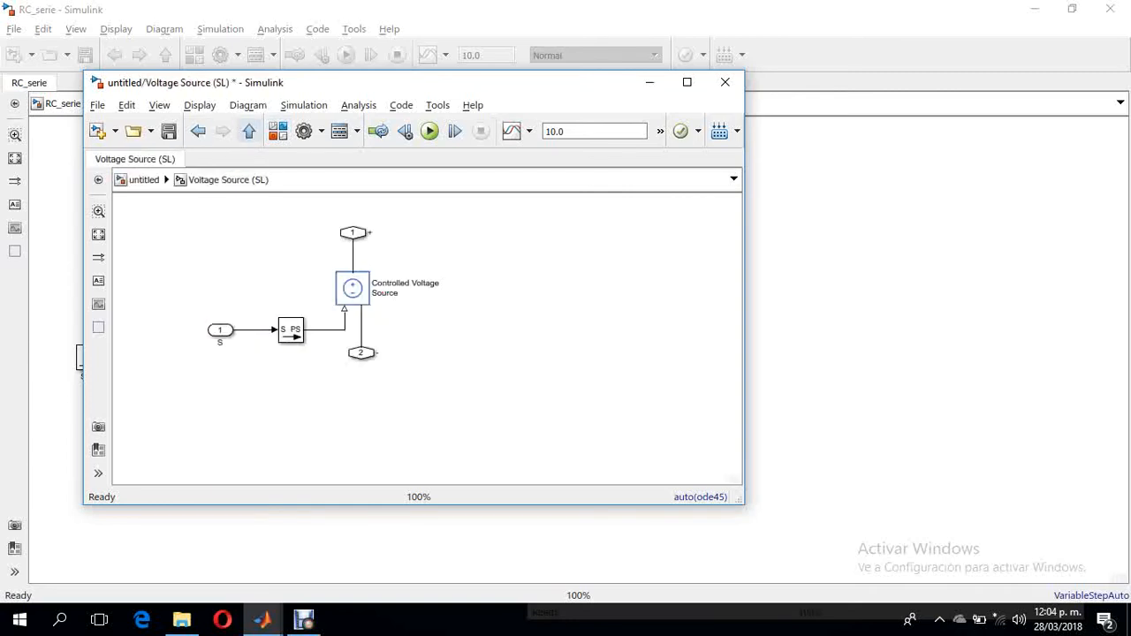
click(249, 131)
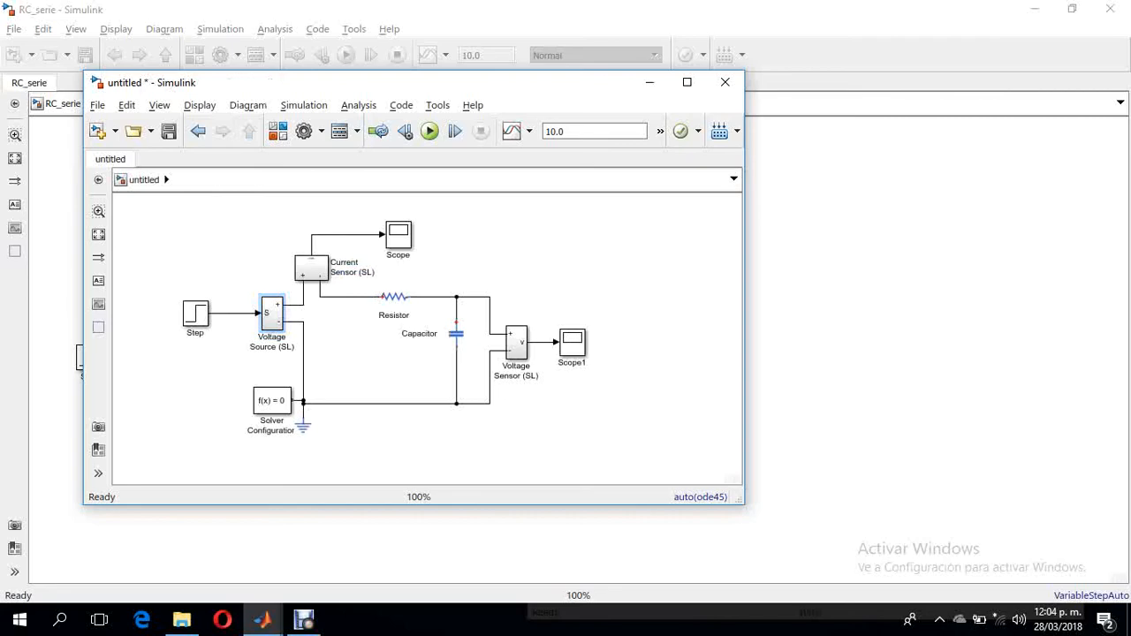
- Bring the main MATLAB R2017a window with the Command Window to the front
click(263, 619)
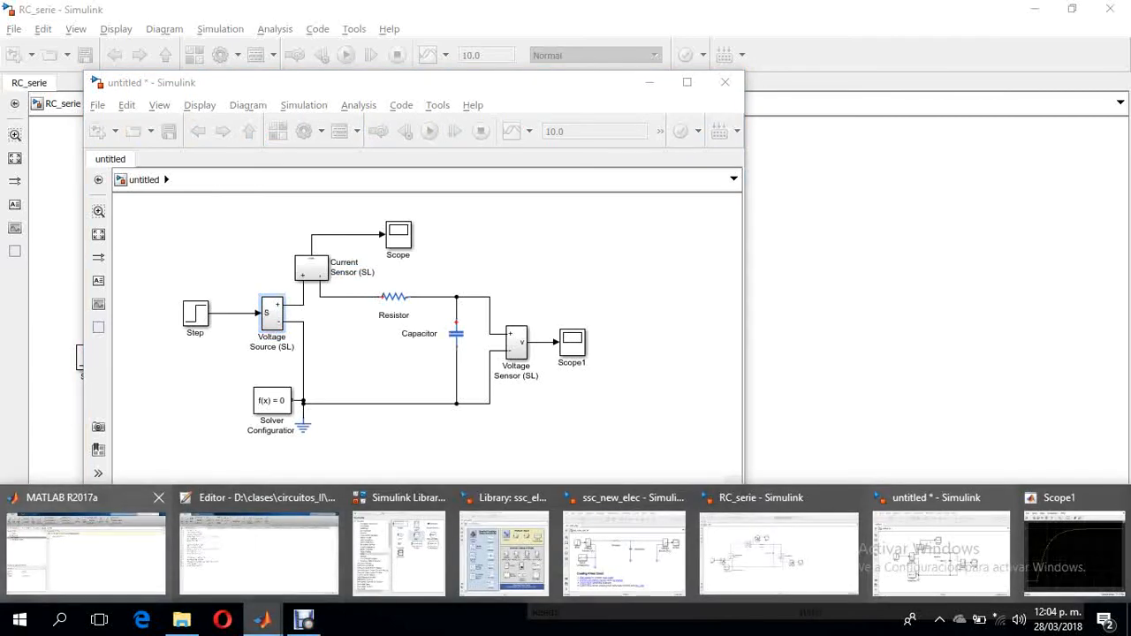
click(86, 549)
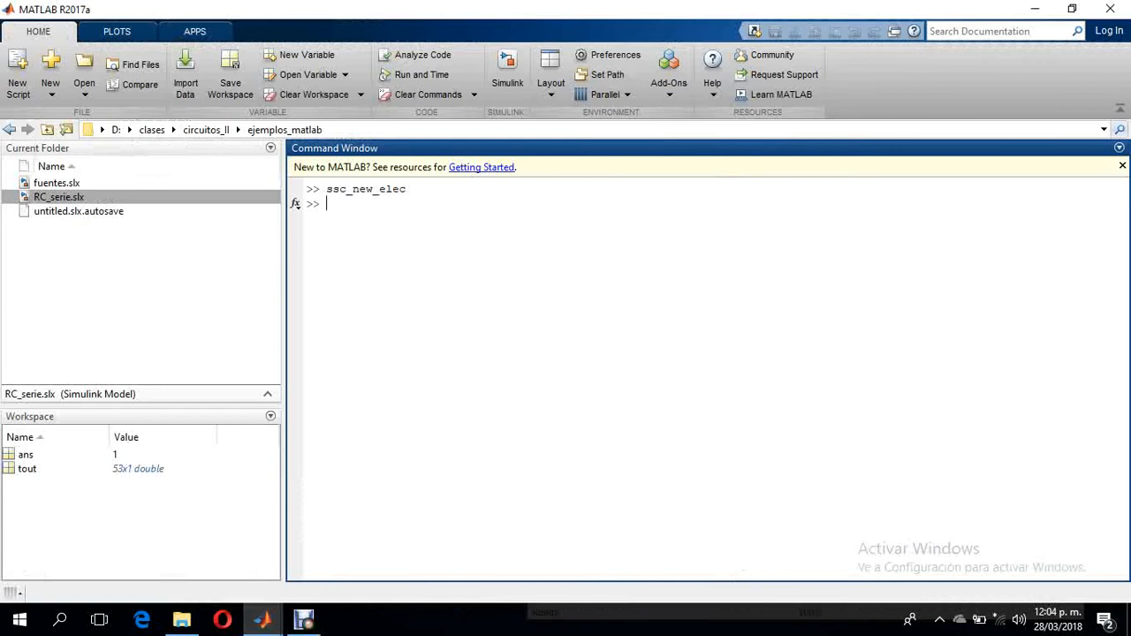
- View the ssc_elec_palette library of electrical blocks, and bring the RC_serie model to the front
mouse_move(262, 619)
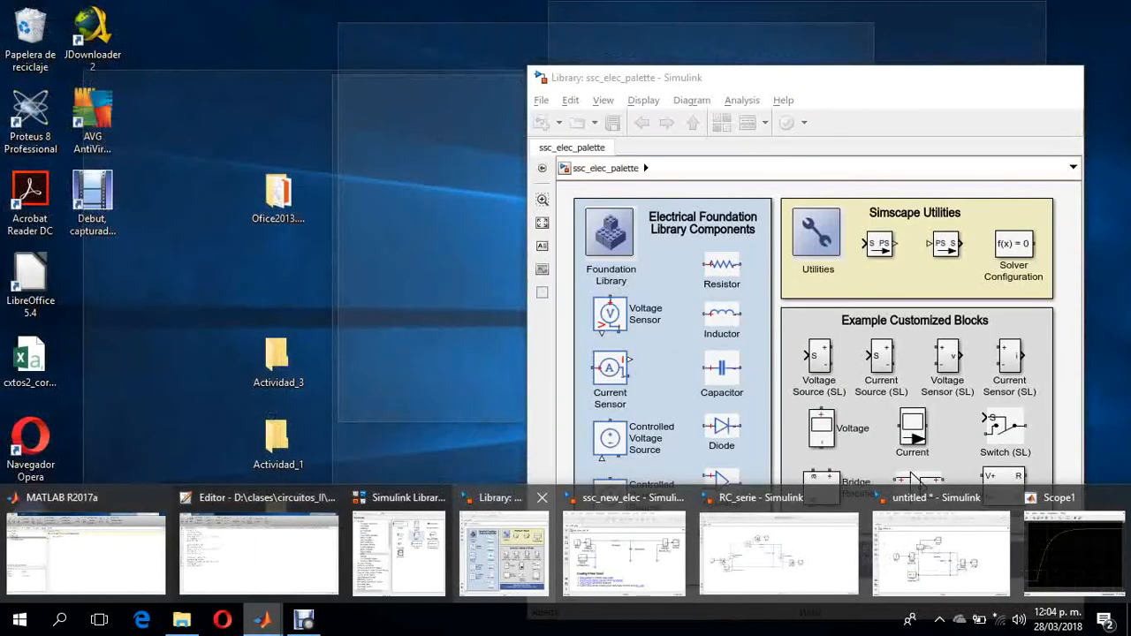
click(503, 548)
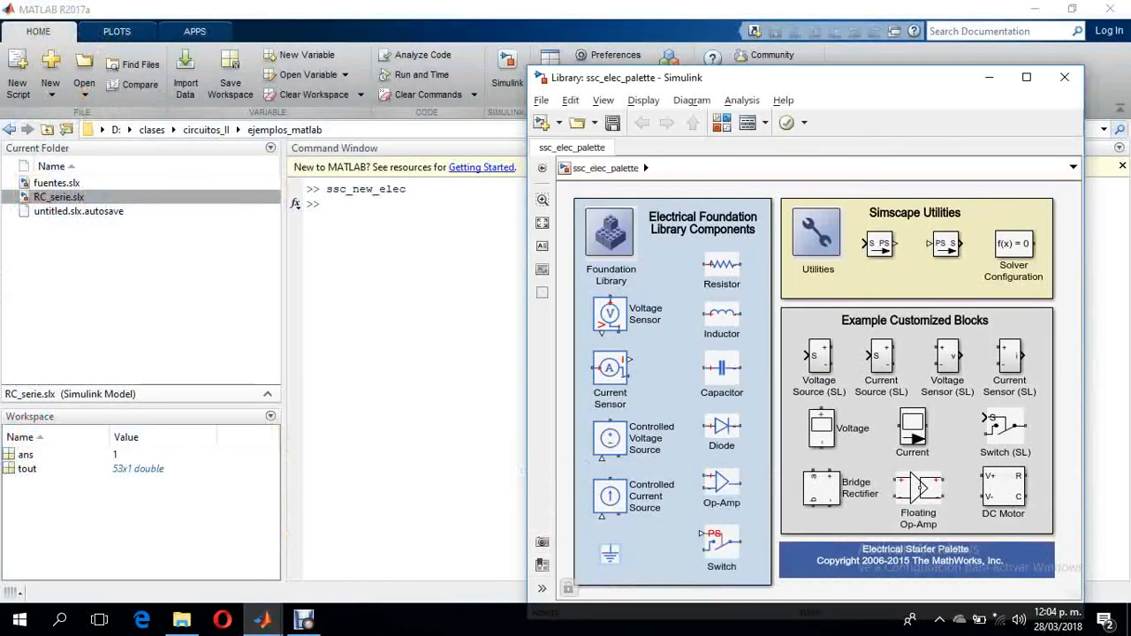
mouse_move(261, 621)
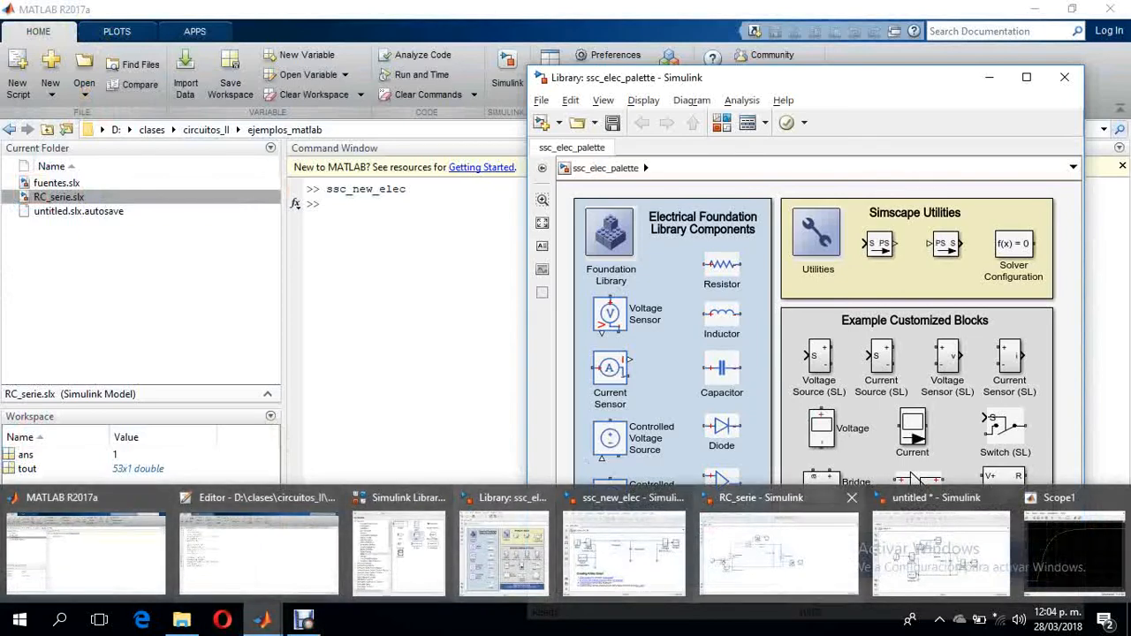
click(777, 544)
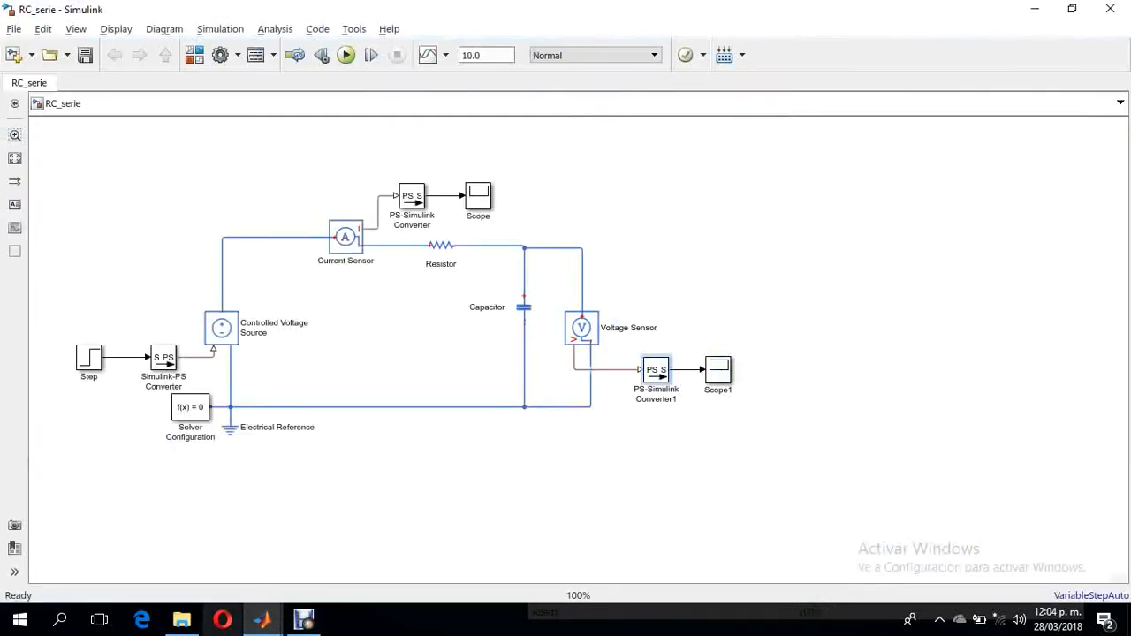
- Switch to the untitled model and view the current curve in the scope fed by the Current Sensor (SL), closing the plot
mouse_move(262, 620)
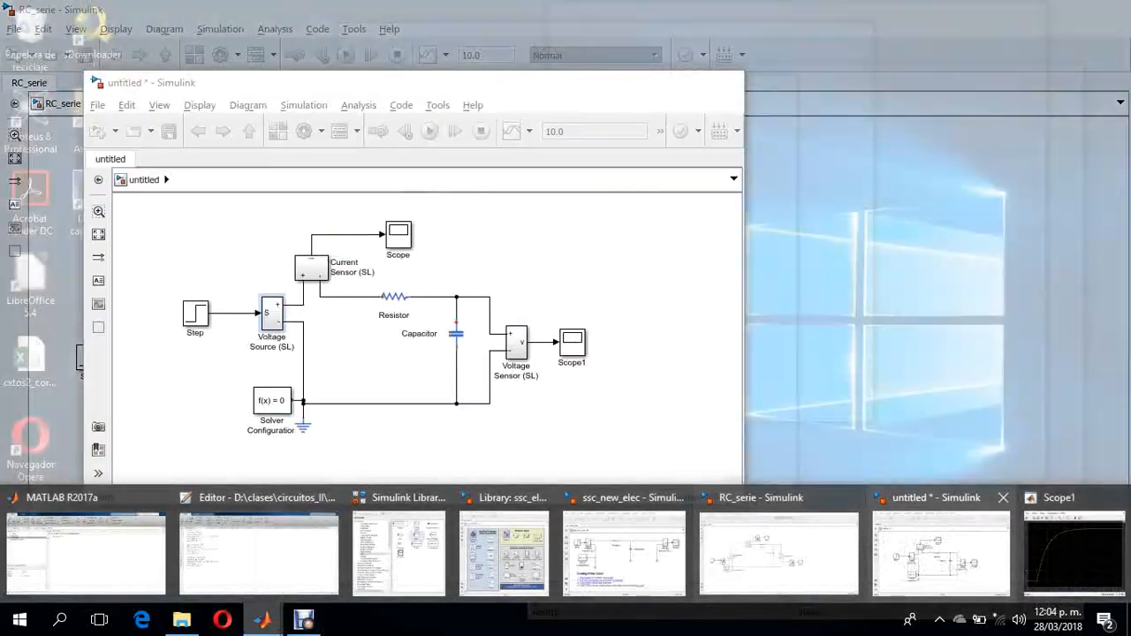
click(941, 552)
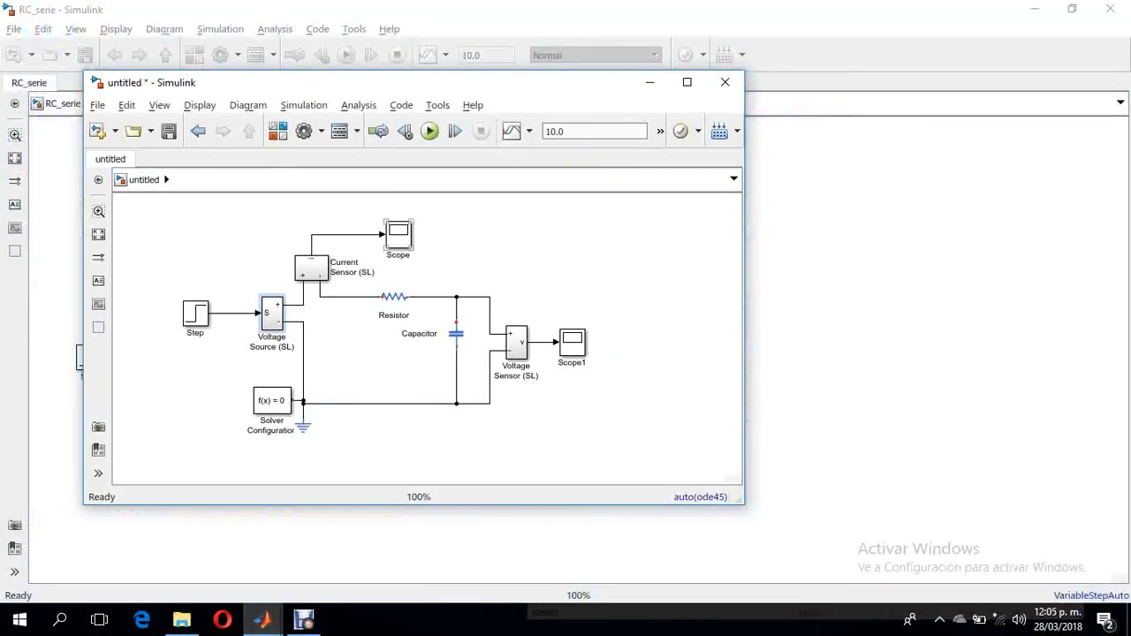
click(398, 234)
double_click(399, 234)
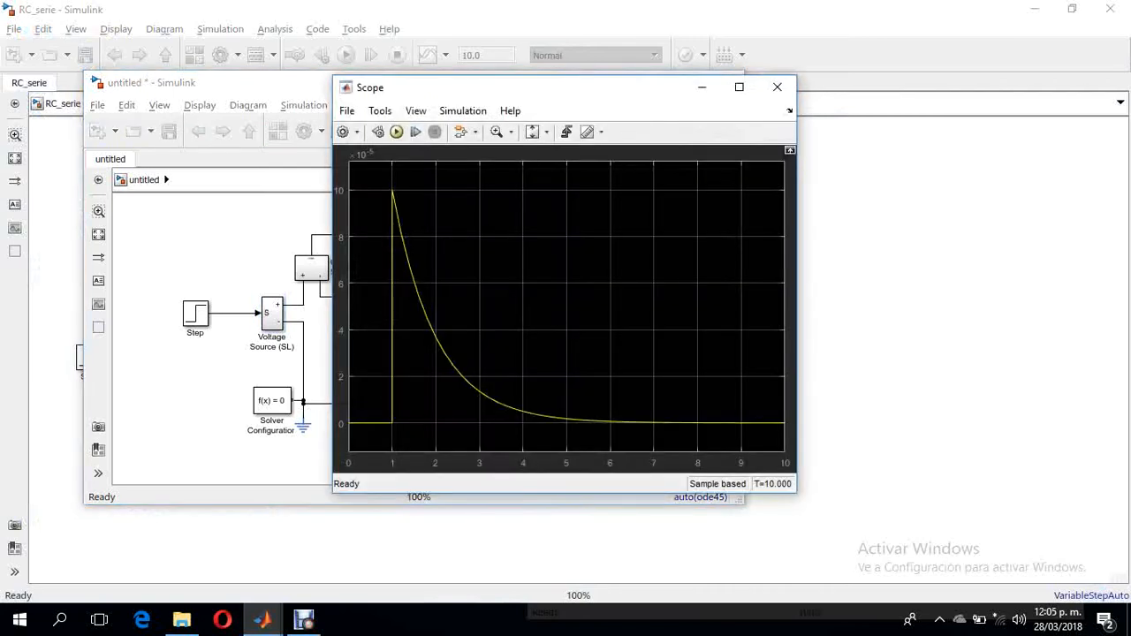
click(777, 86)
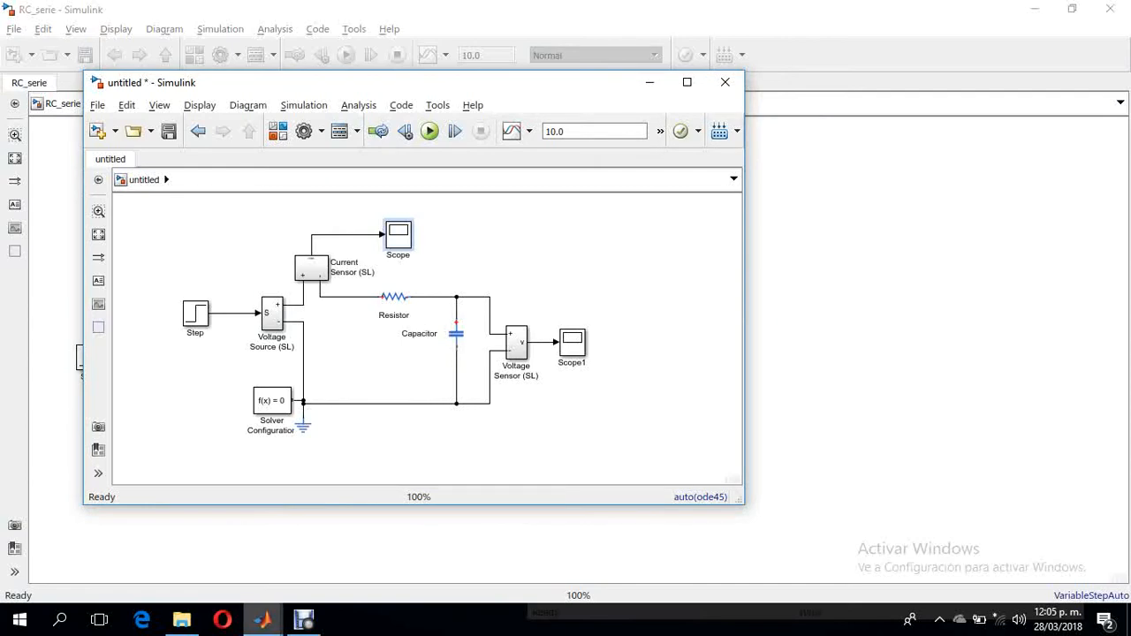
- Clear all workspace variables by running the clear command in MATLAB's Command Window
mouse_move(262, 620)
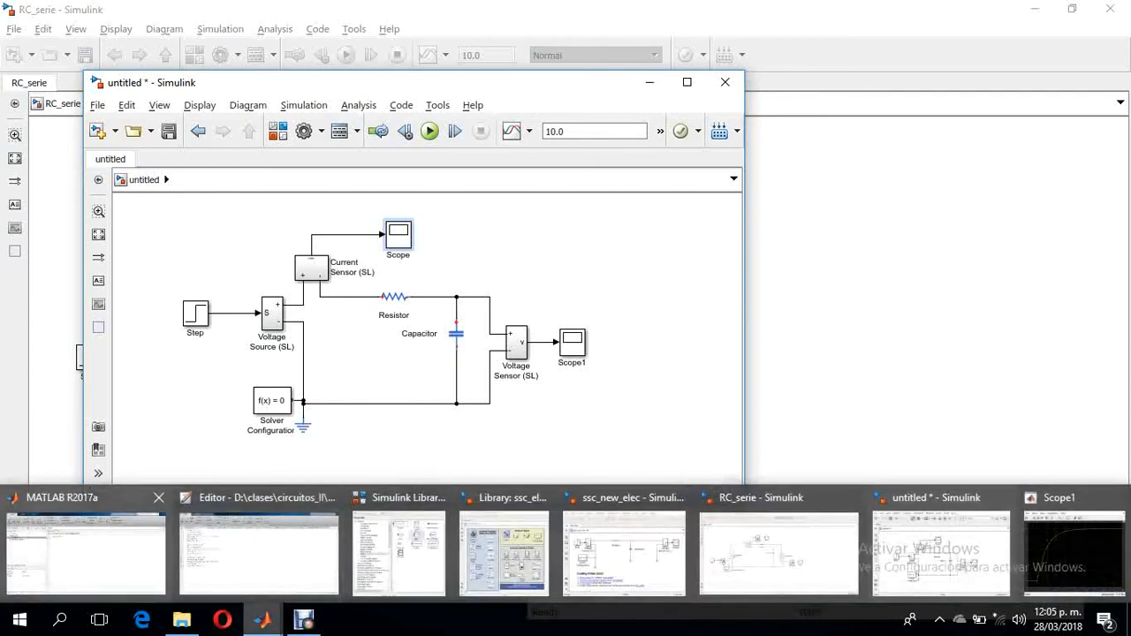
click(86, 552)
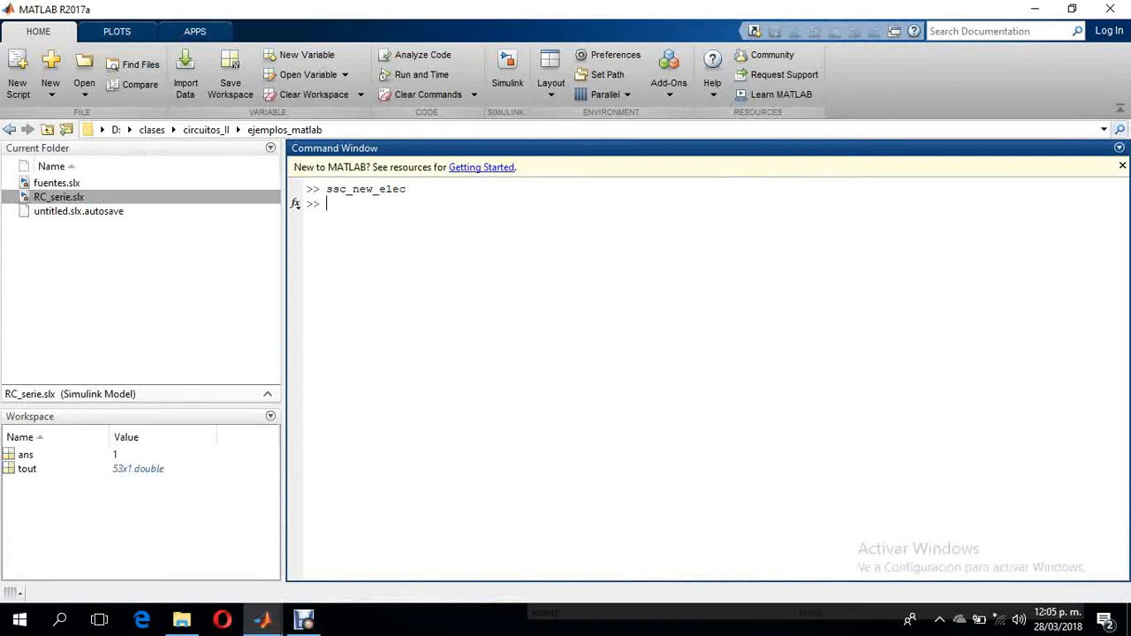
text(clear)
key(Return)
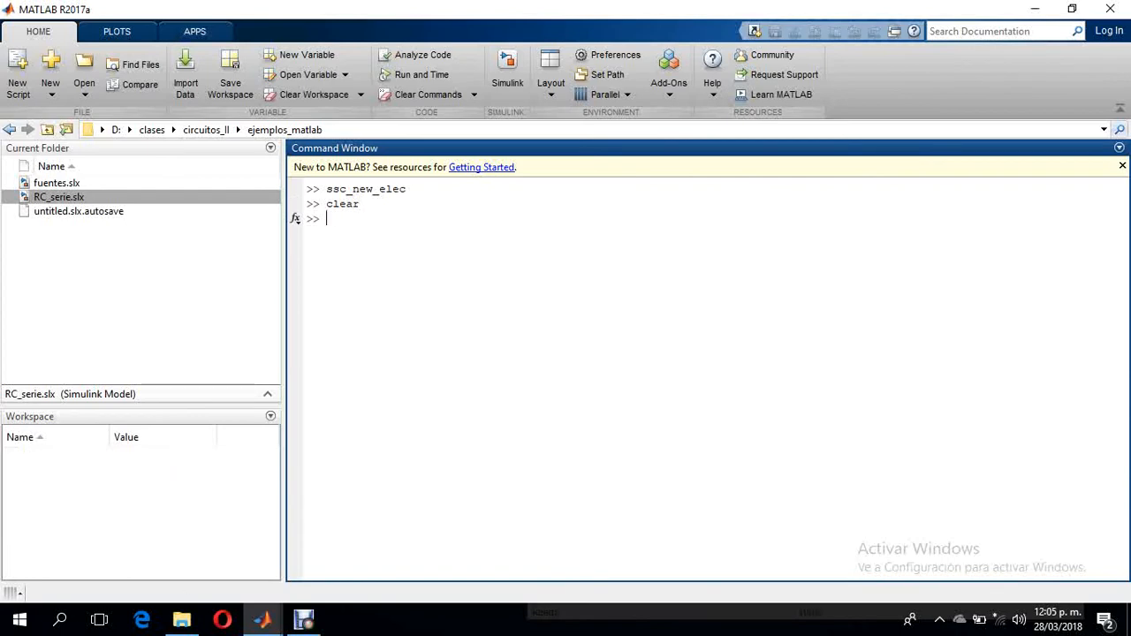
- In the untitled model, enable logging data to the workspace in Scope1's configuration properties
mouse_move(263, 620)
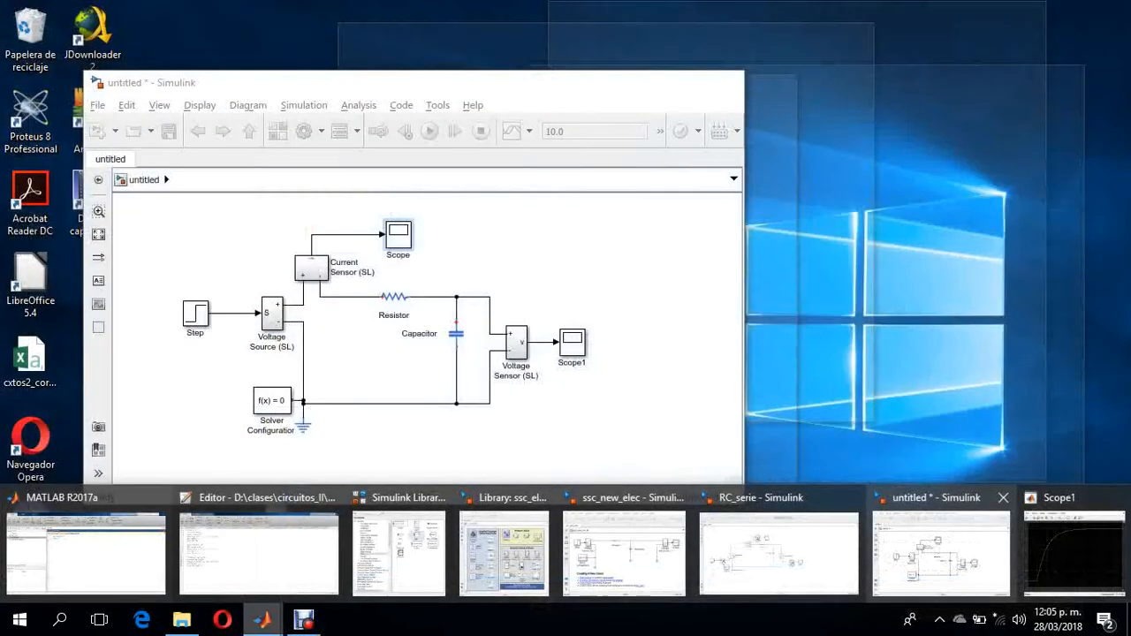
click(941, 552)
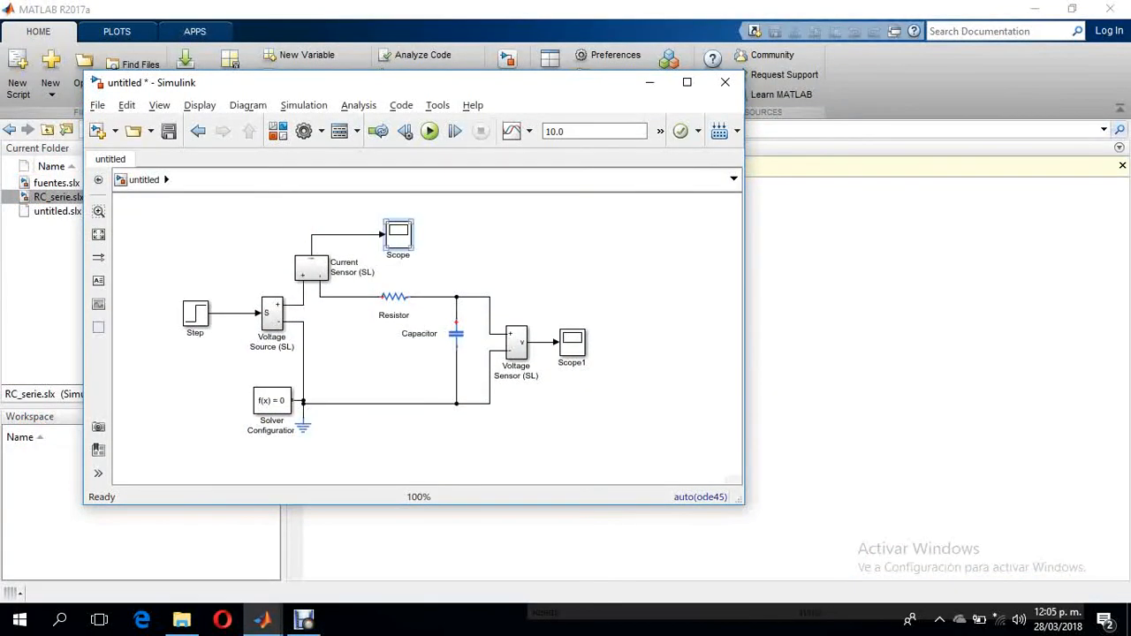
double_click(571, 342)
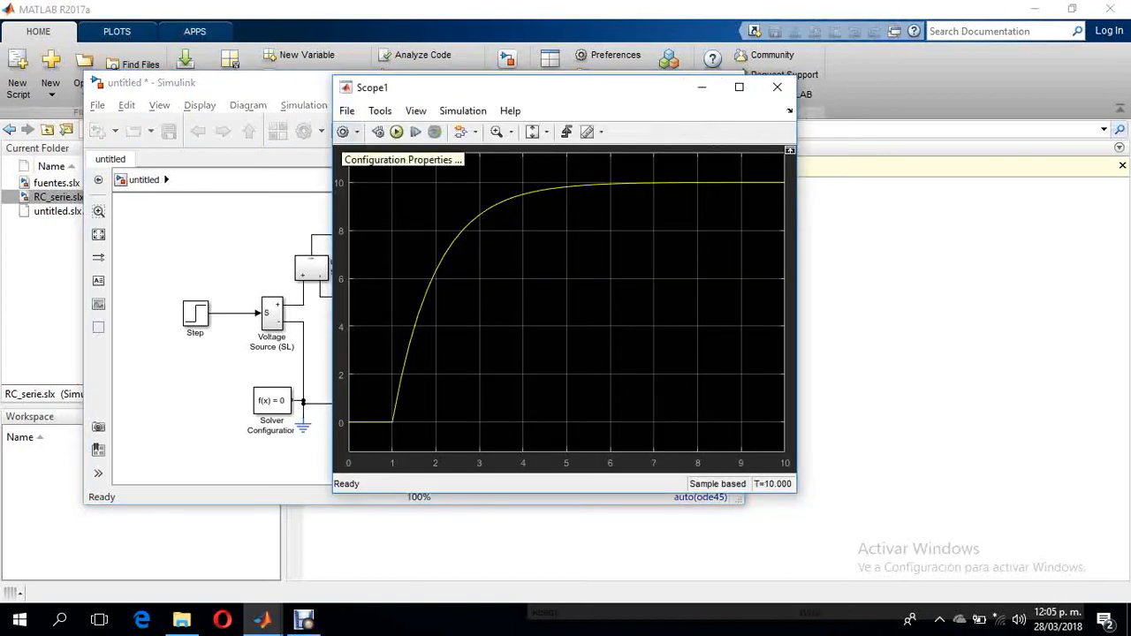
click(343, 132)
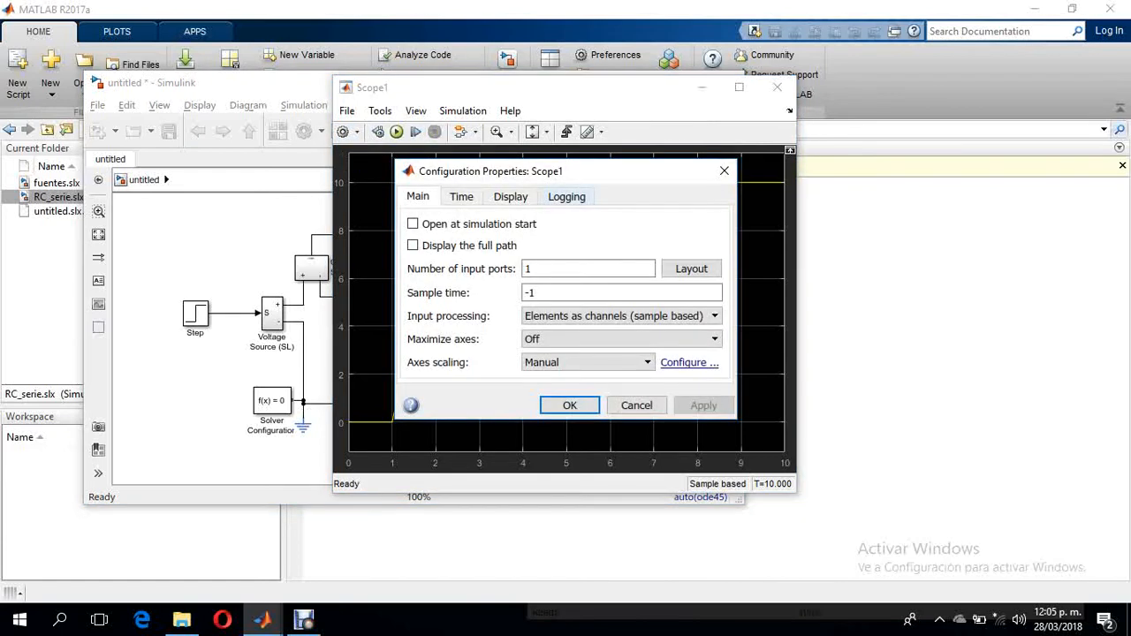
click(566, 196)
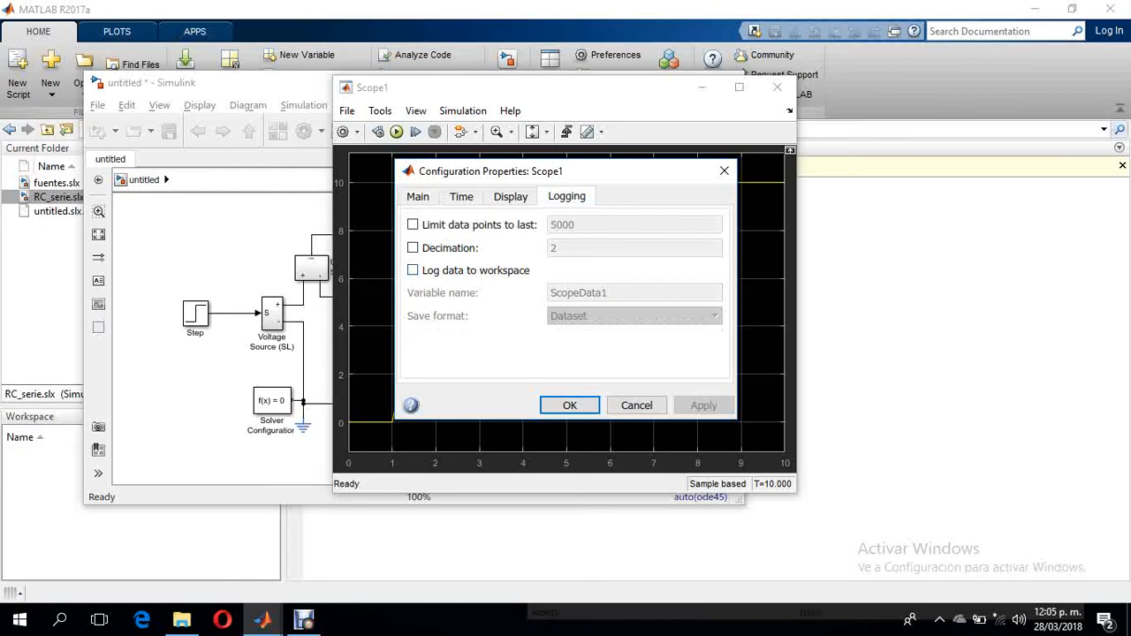
click(413, 270)
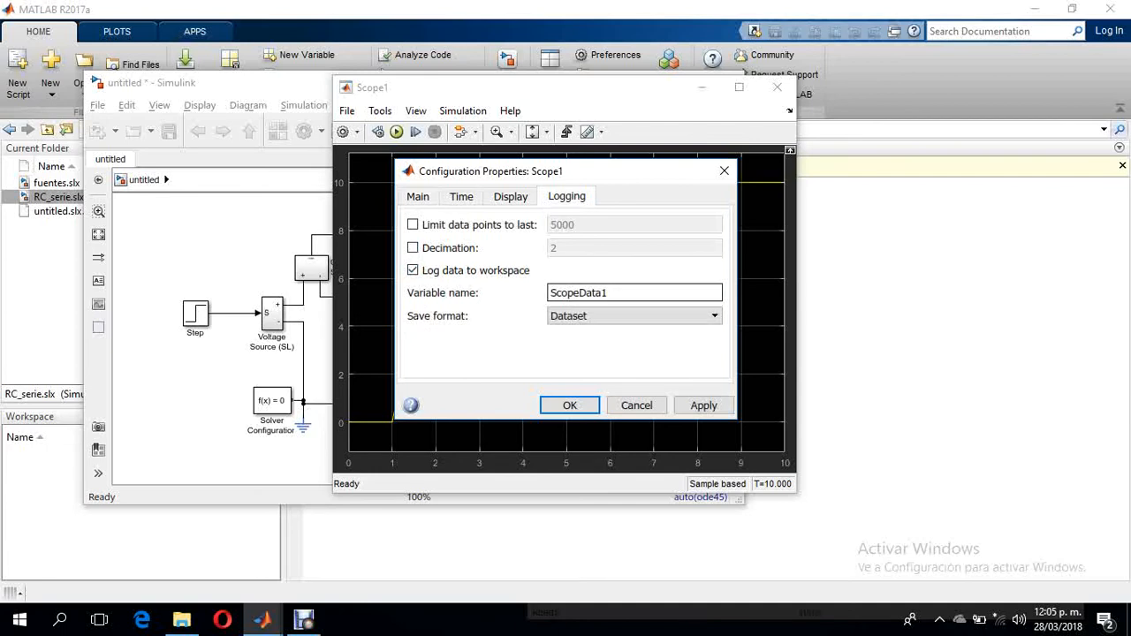
- Name Scope1's logged variable Vc with the Array save format, accept the settings and close the scope
double_click(579, 292)
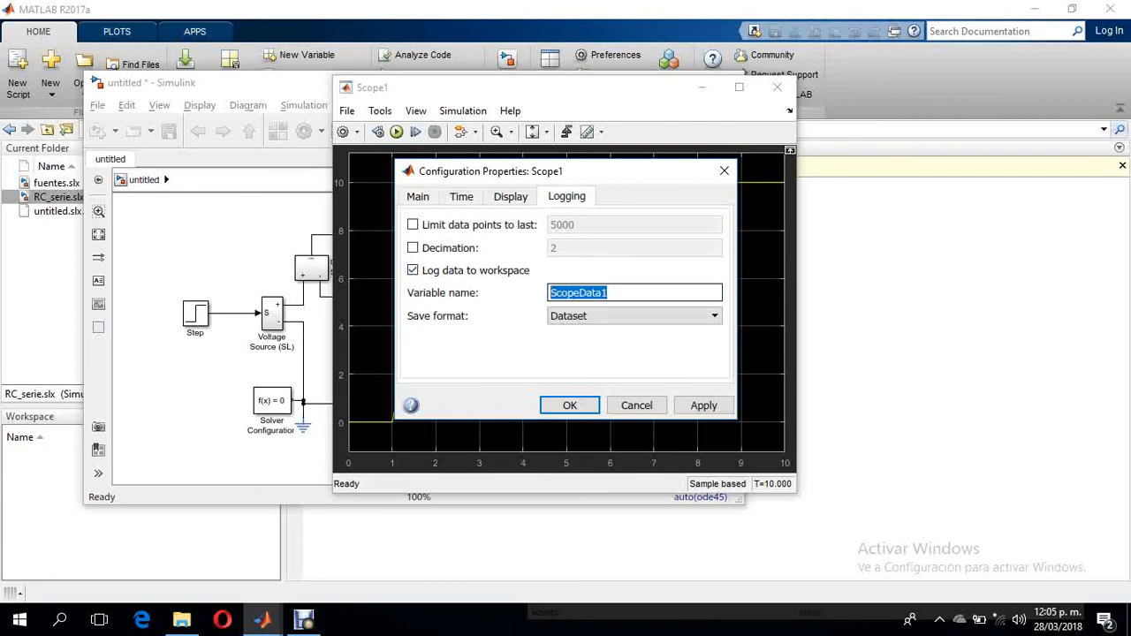
text(V)
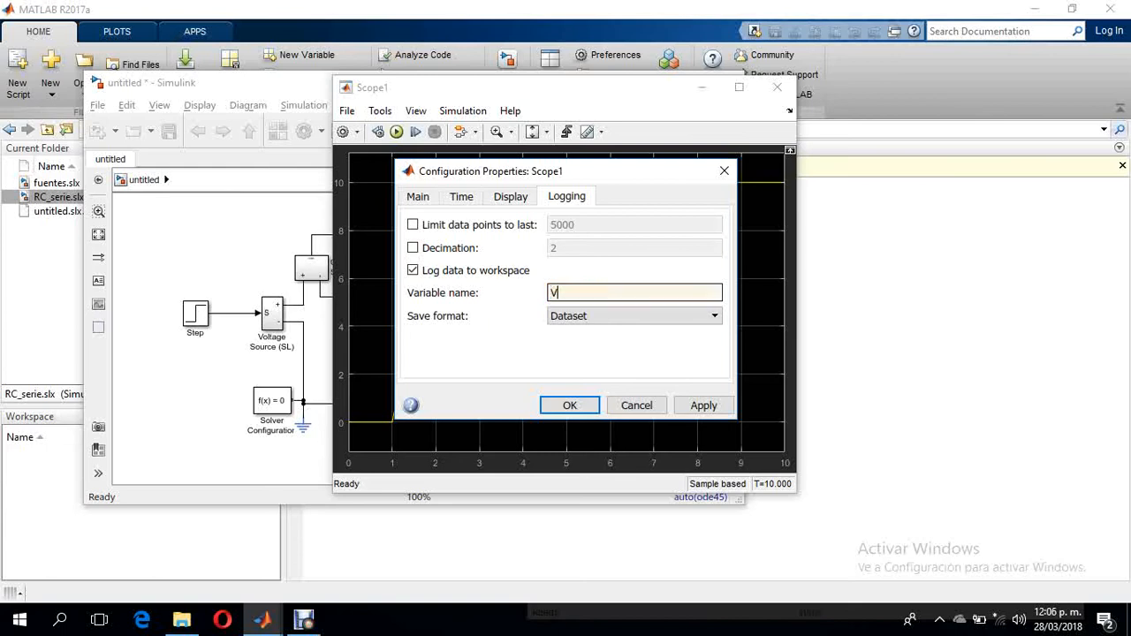
text(c)
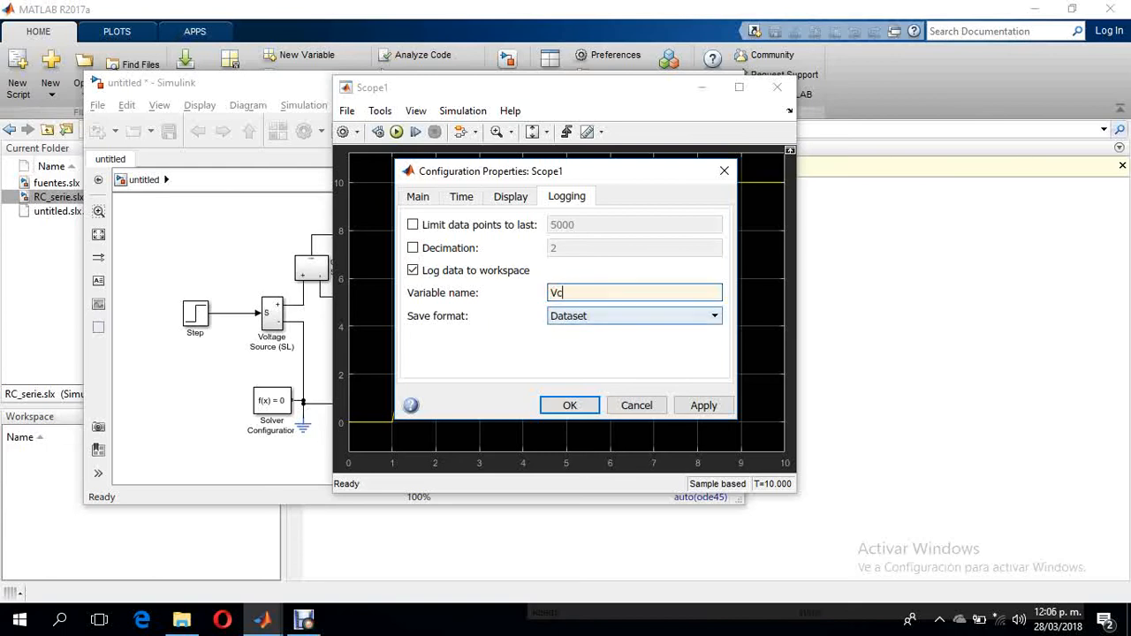
click(634, 315)
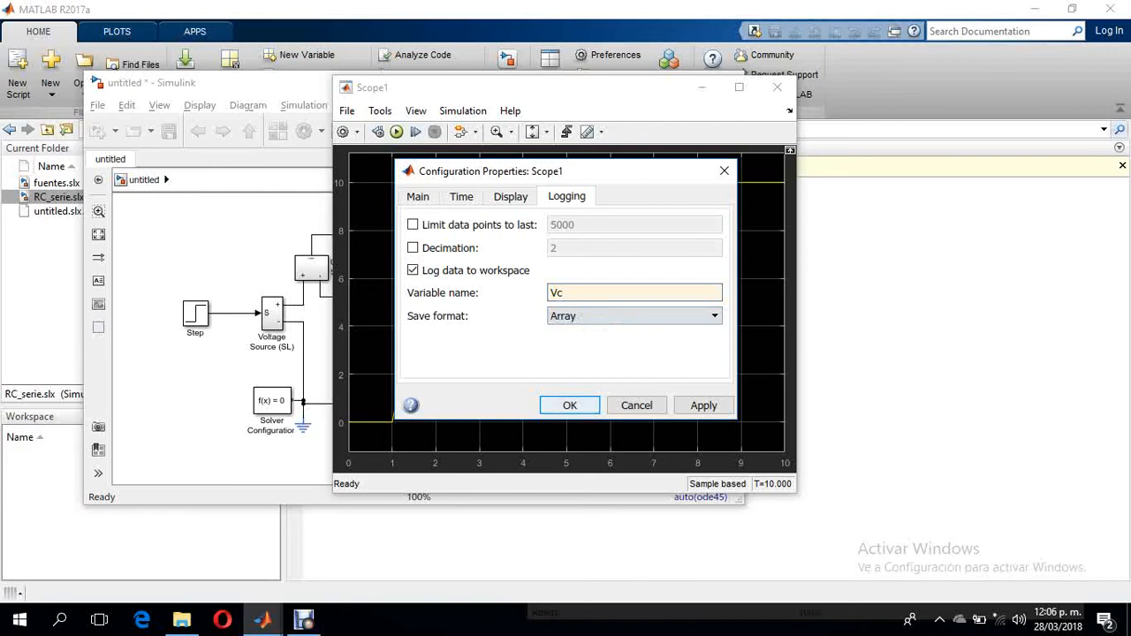
click(570, 405)
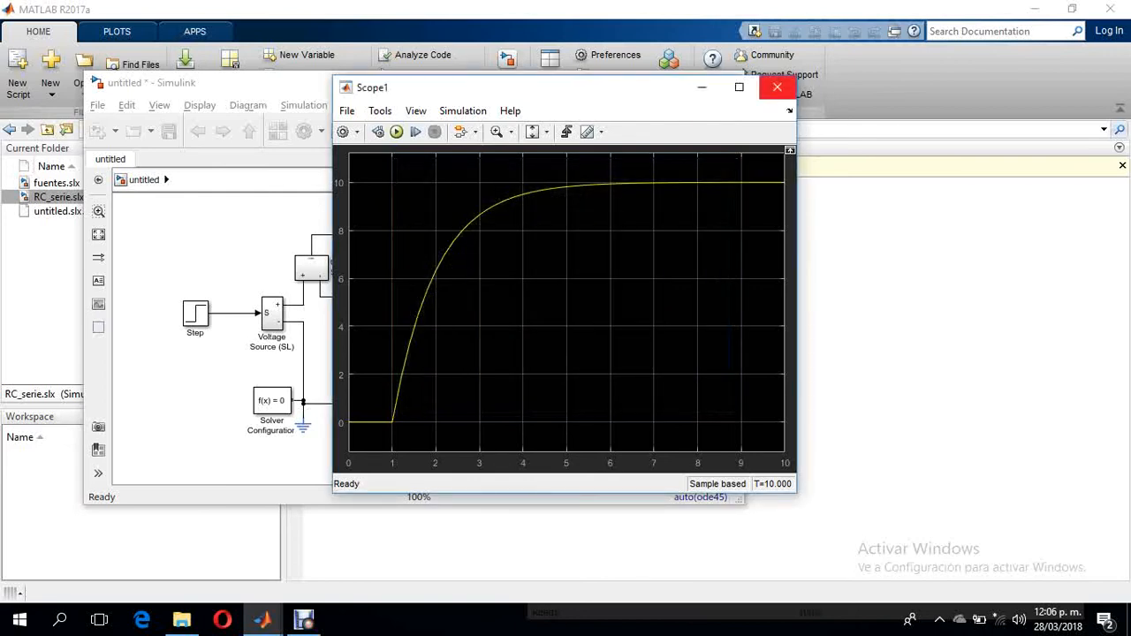
click(776, 87)
- Enable logging data to the workspace in the configuration properties of the current sensor's Scope
double_click(397, 233)
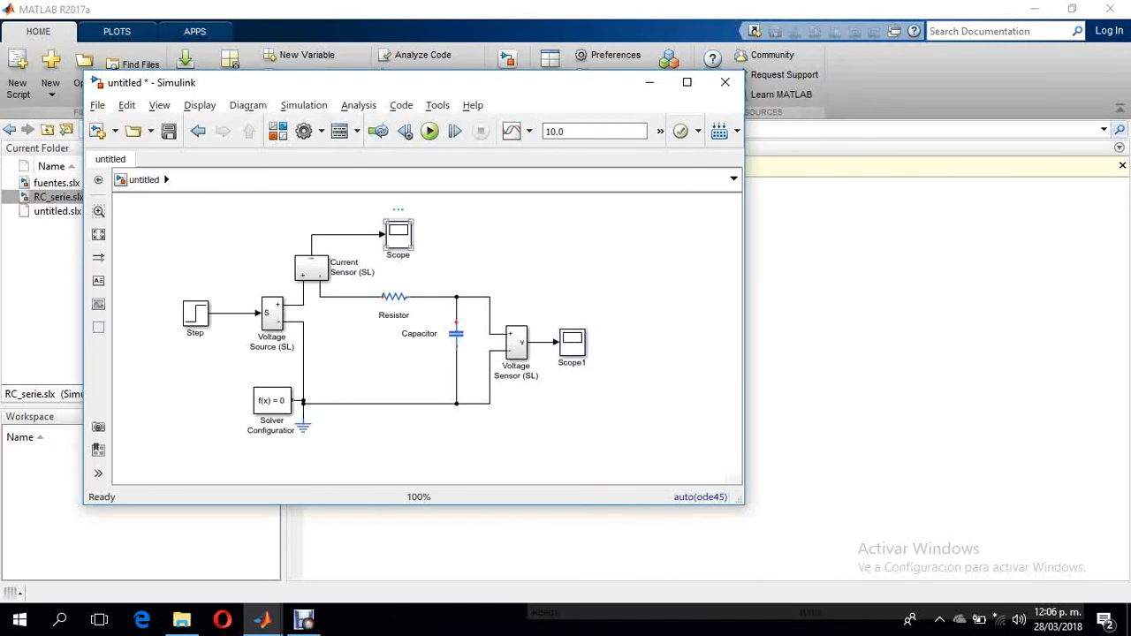
click(342, 131)
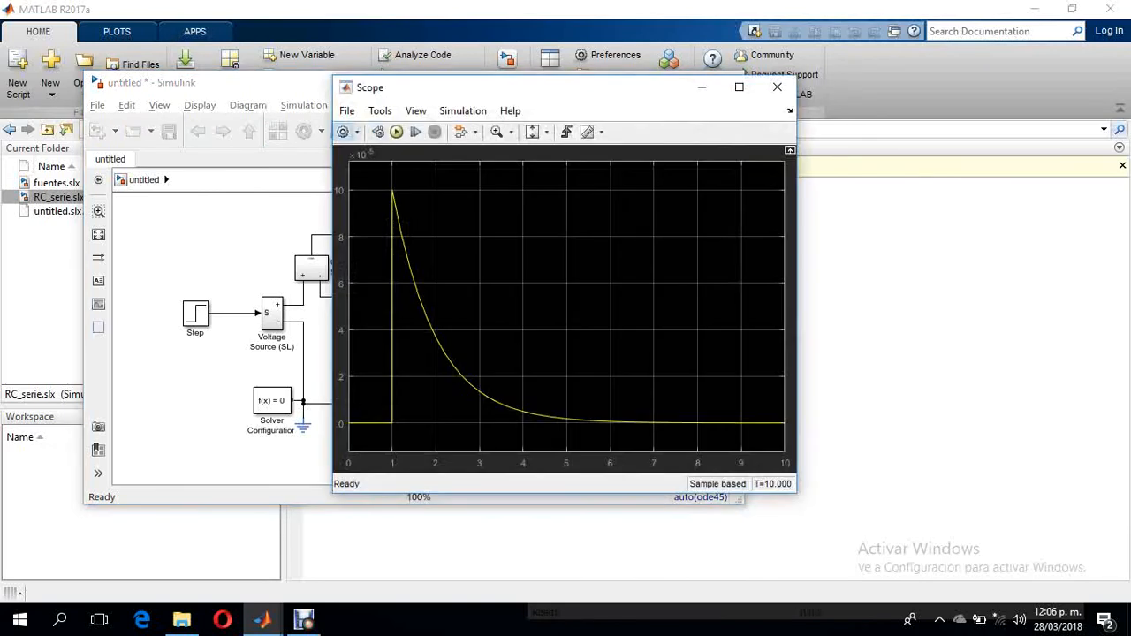
click(566, 197)
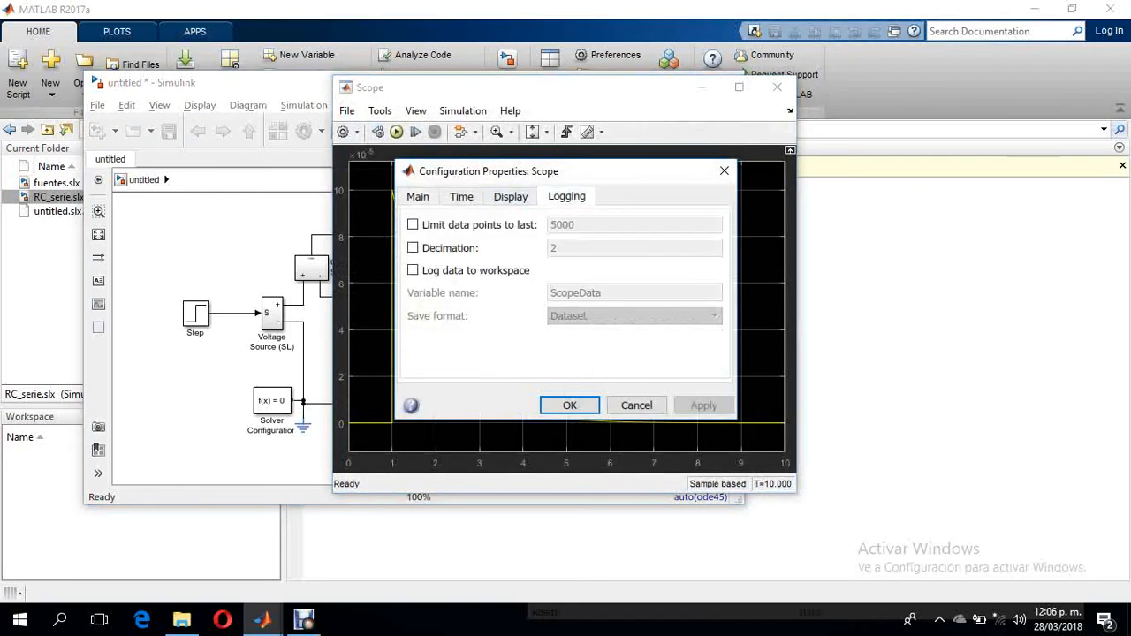
click(413, 270)
- Name the current Scope's logged variable Ic with the Array save format, accept the settings and close the scope
double_click(579, 293)
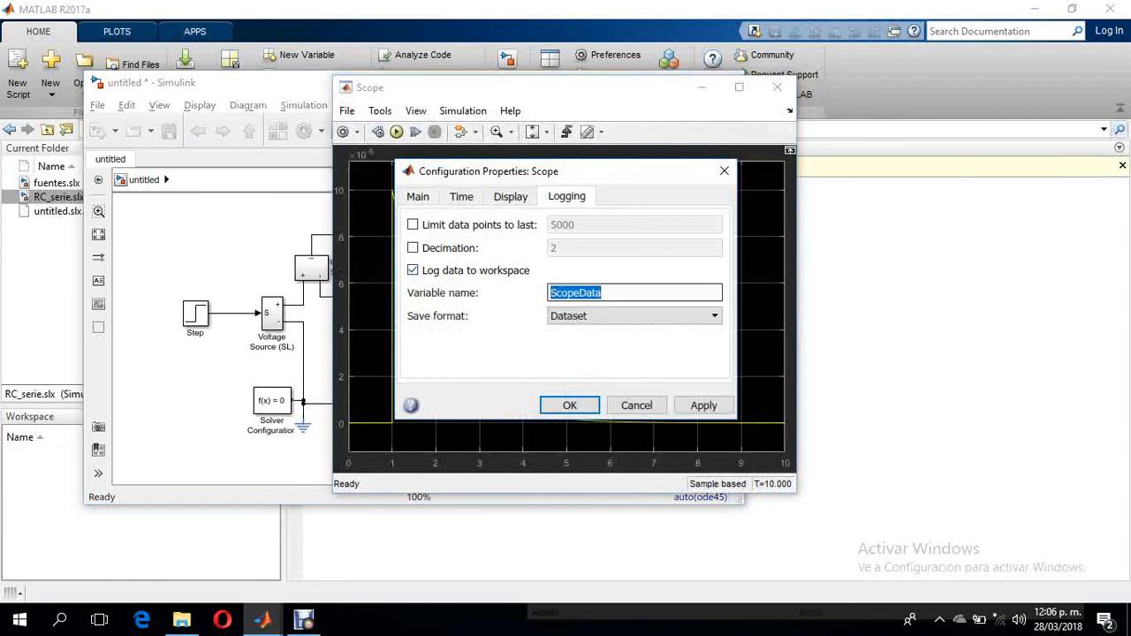
text(Ic)
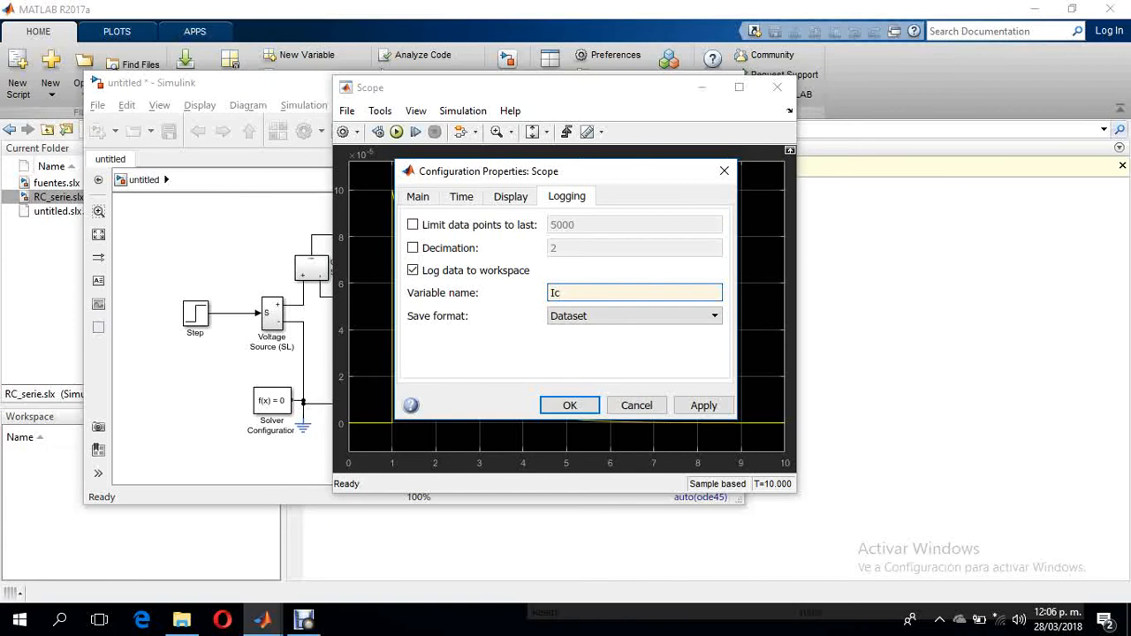
click(634, 315)
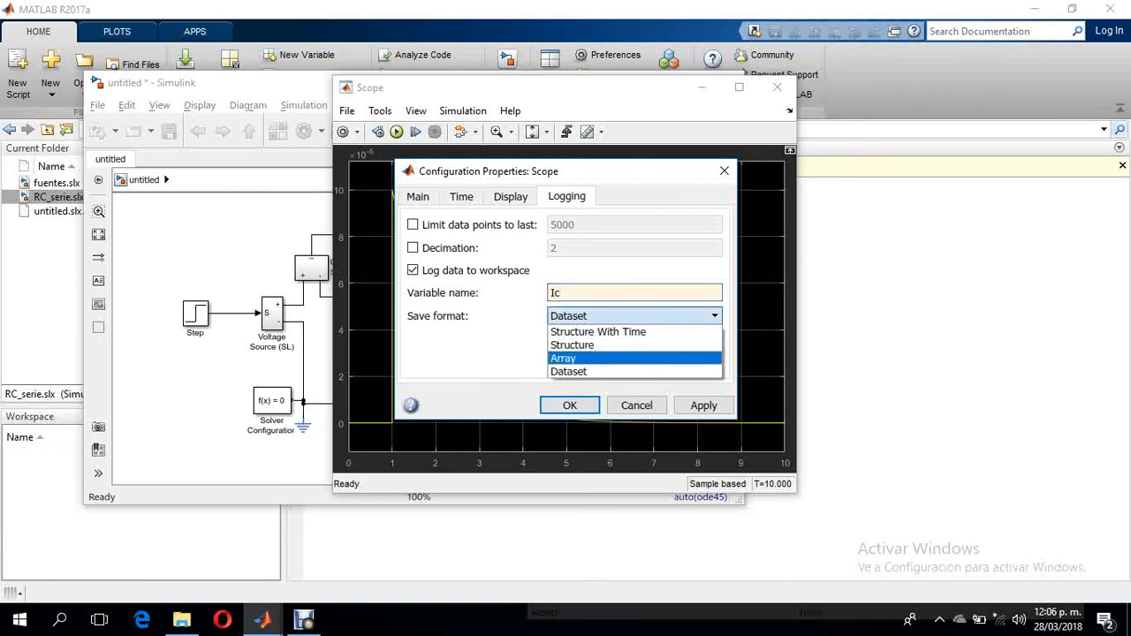
click(601, 359)
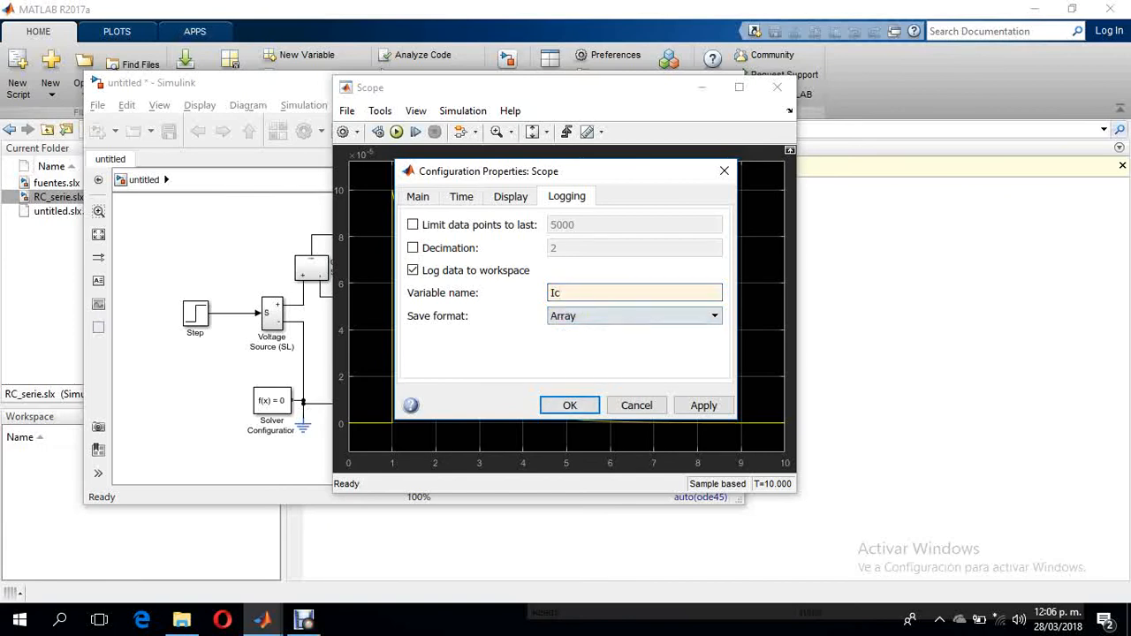
click(570, 404)
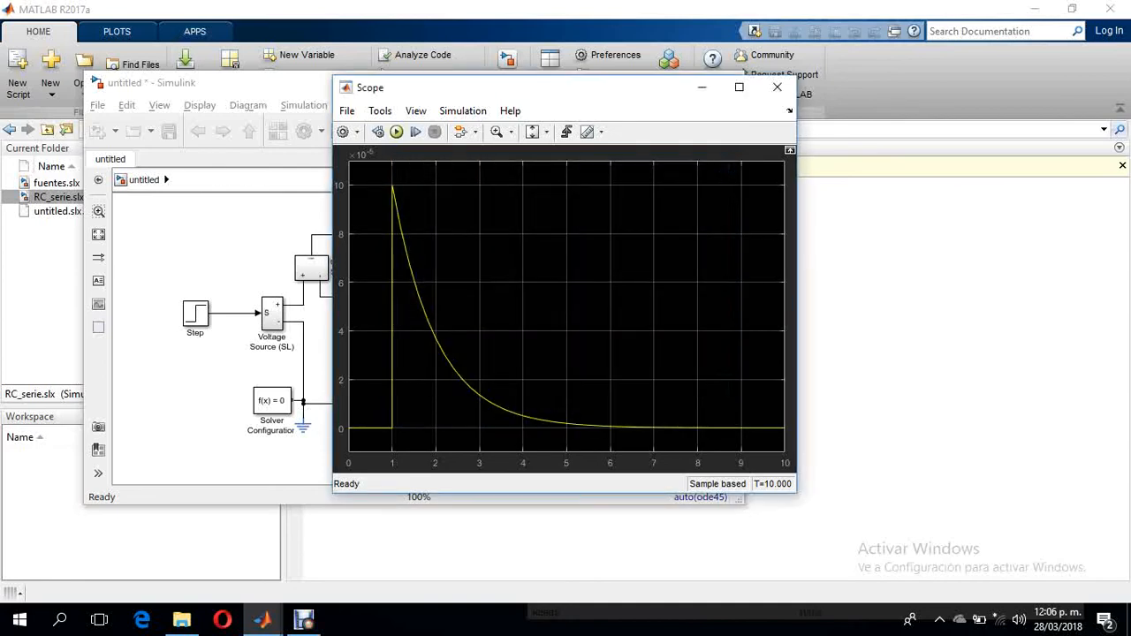
click(777, 87)
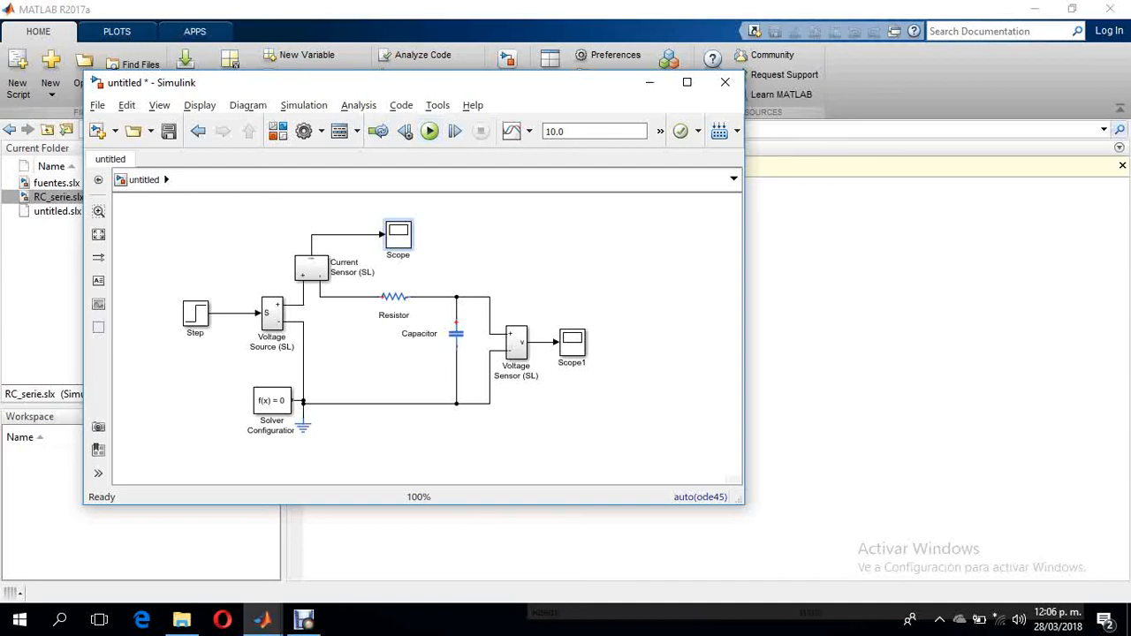
- Run the untitled model's simulation and open the logged Vc variable from the MATLAB workspace
click(429, 131)
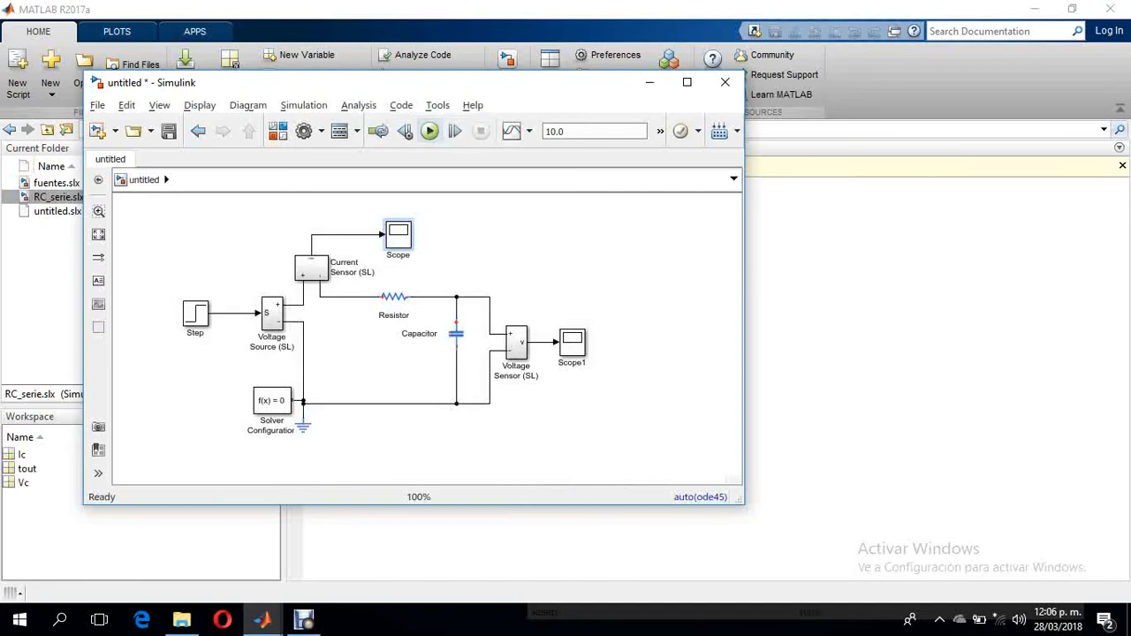
click(168, 541)
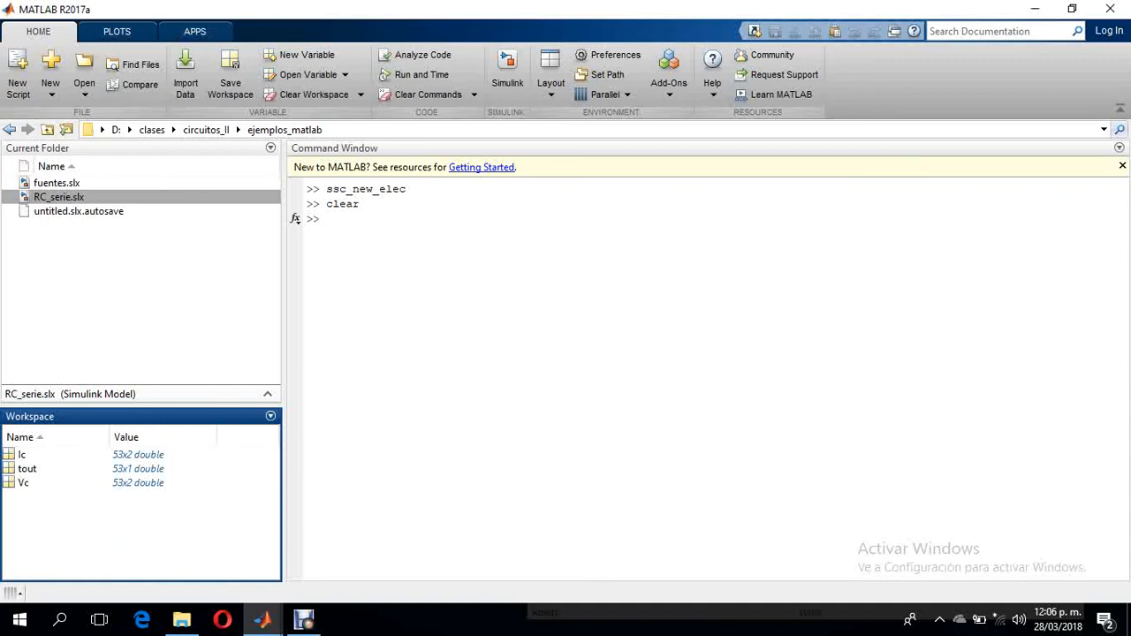
click(24, 484)
double_click(24, 483)
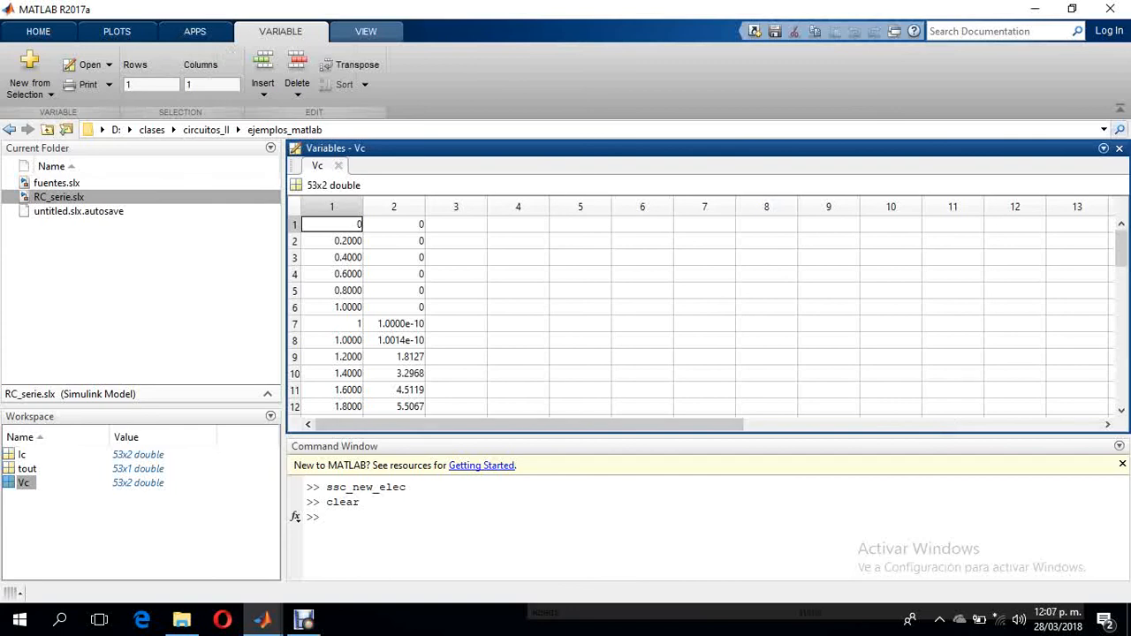
- Select the first column of the Vc array and look through its time values alongside the voltages
click(332, 207)
scroll(707, 318, down, 4)
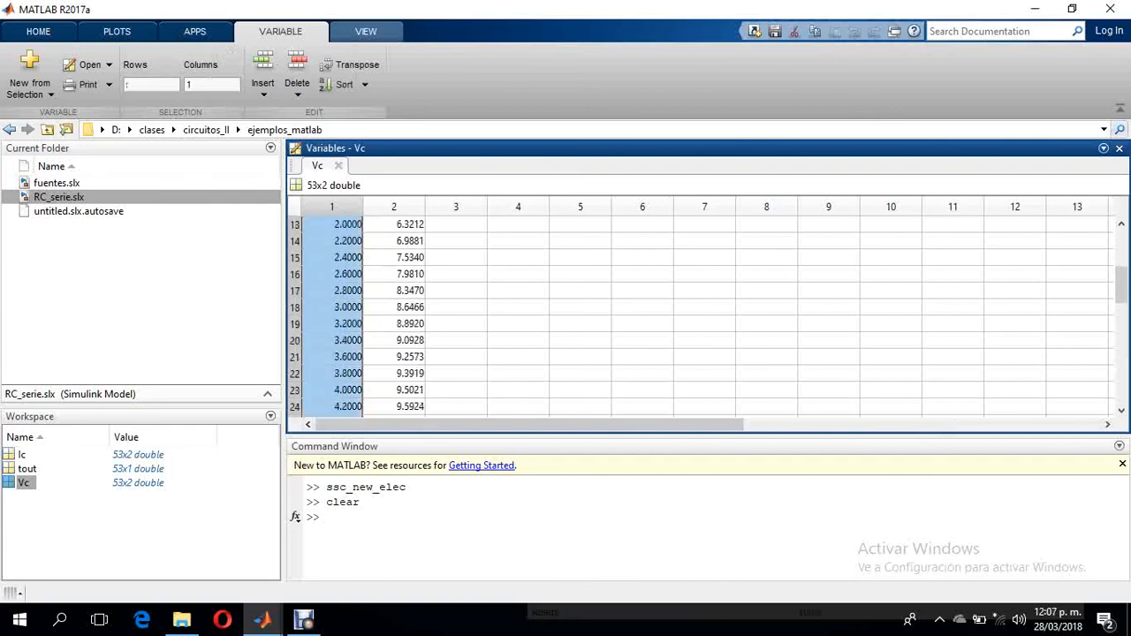
scroll(706, 318, up, 4)
scroll(706, 318, down, 19)
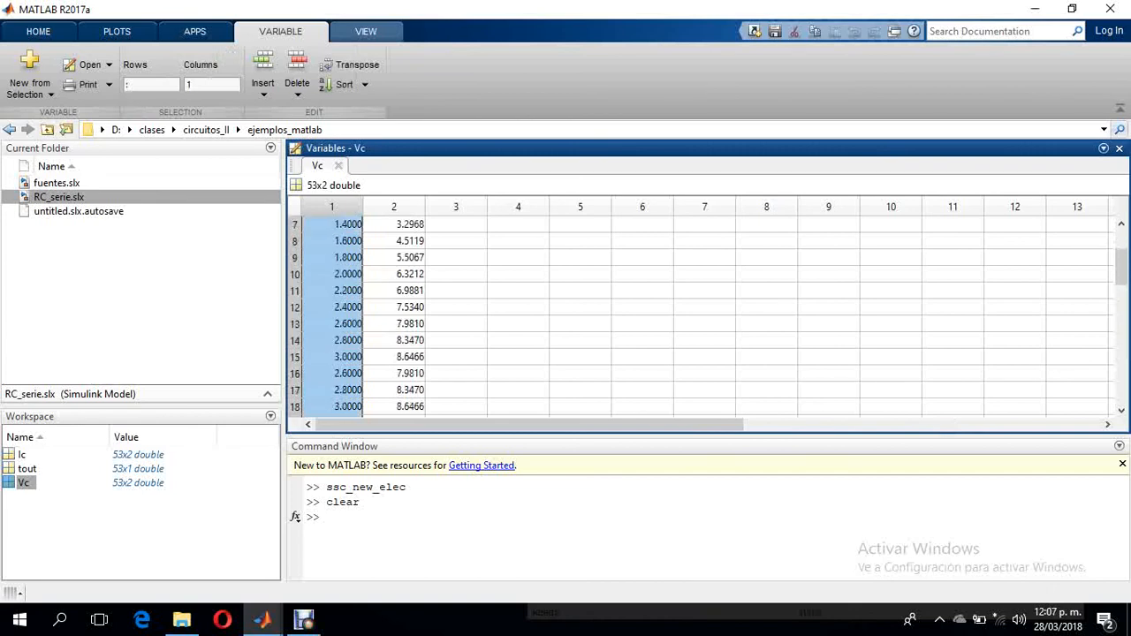
- Select the second column of the Vc array and look through its capacitor voltage values
scroll(706, 318, up, 19)
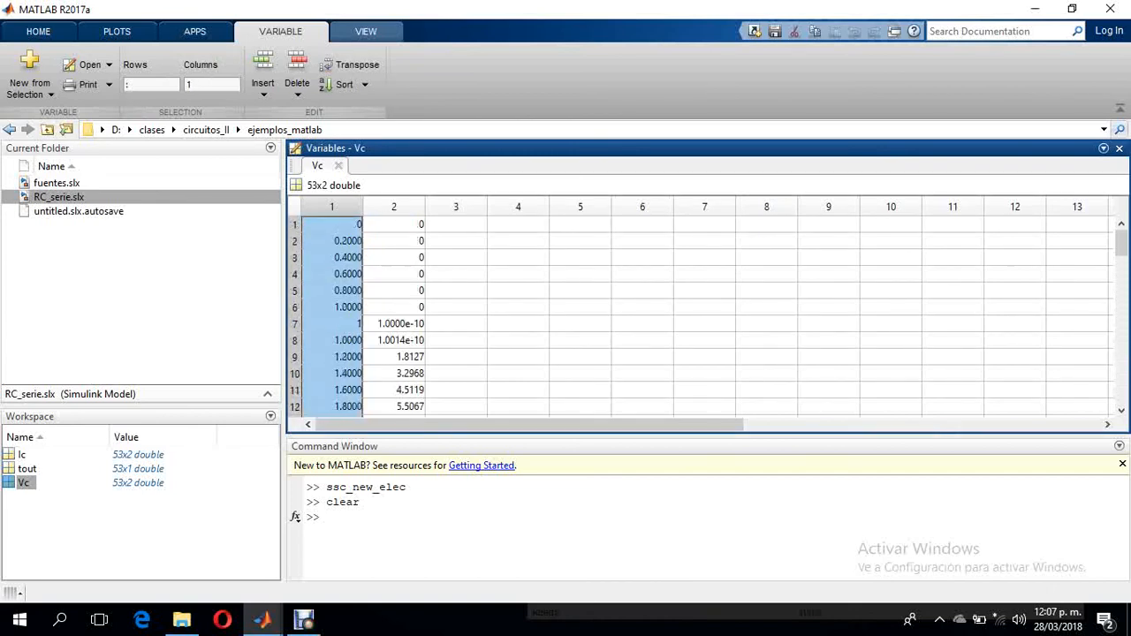
click(394, 207)
scroll(707, 318, down, 11)
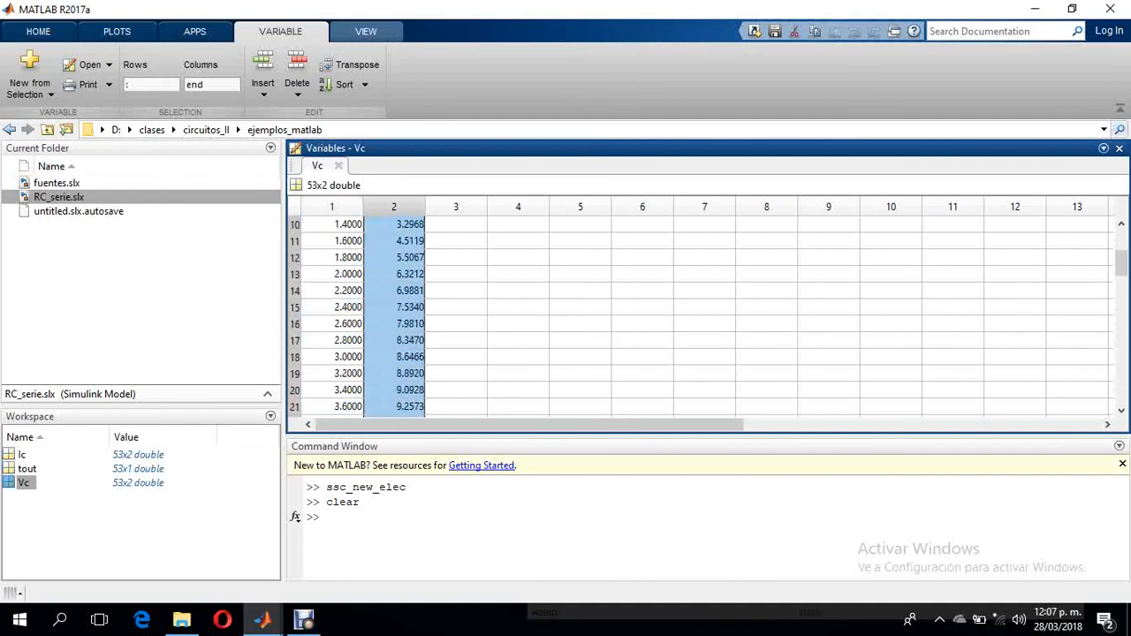
scroll(706, 318, down, 3)
scroll(707, 318, up, 14)
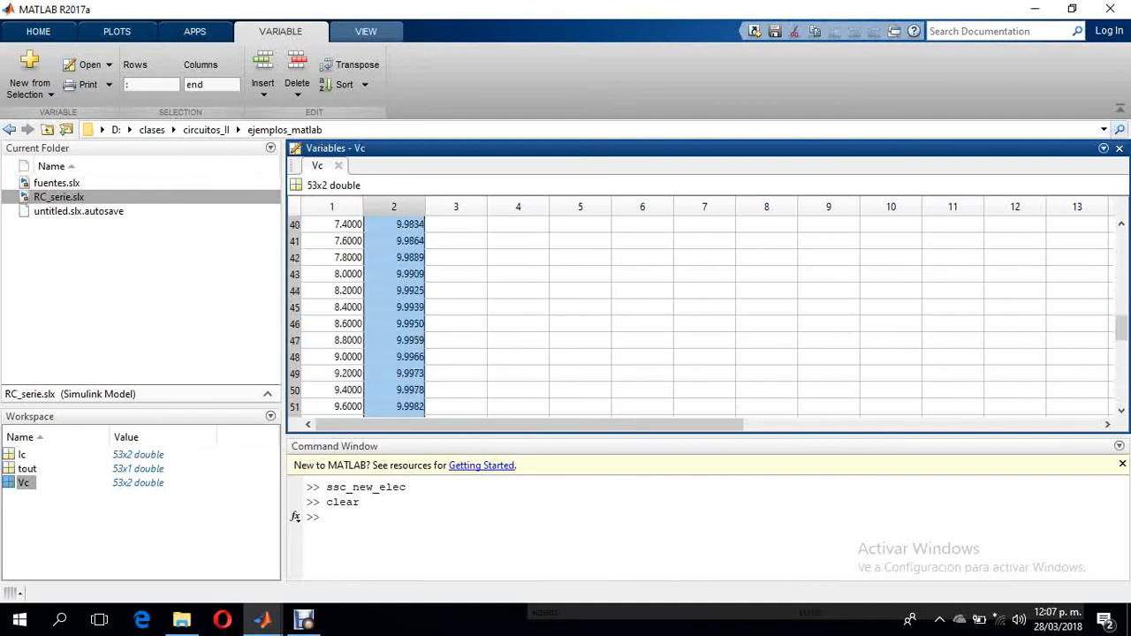
- Plot the second column of Vc against its first in a new figure with figure,plot(Vc(:,1),Vc(:,2))
click(331, 518)
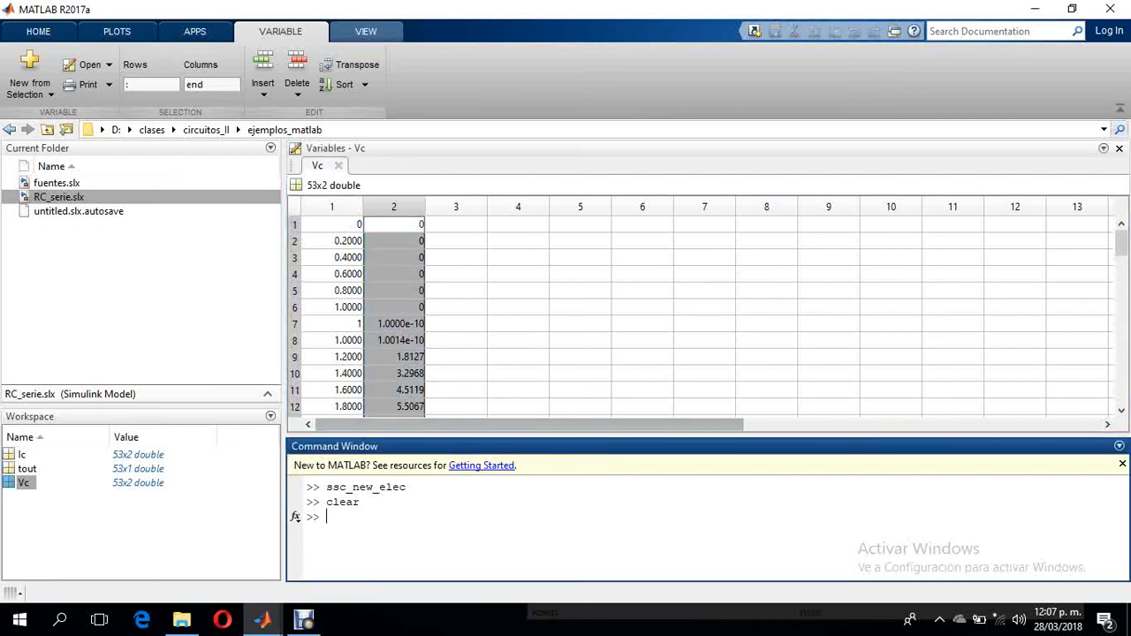
text(fig)
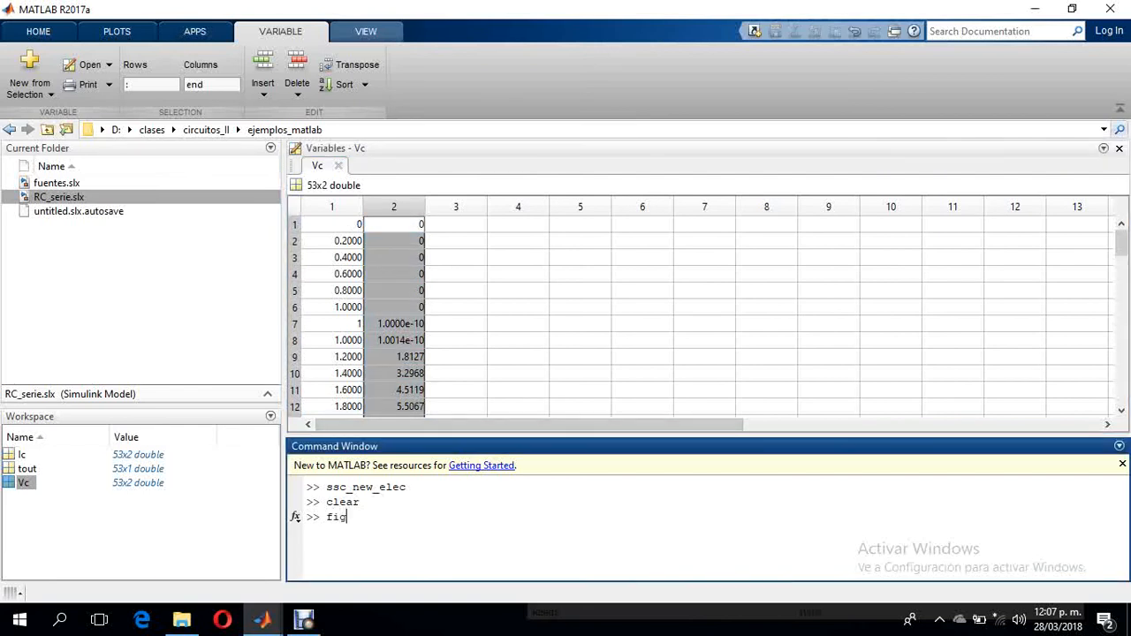
text(ure,plot())
key(Left)
text(Vc())
text(:)
text(,)
text(1)
text(),)
text(V)
text(c()
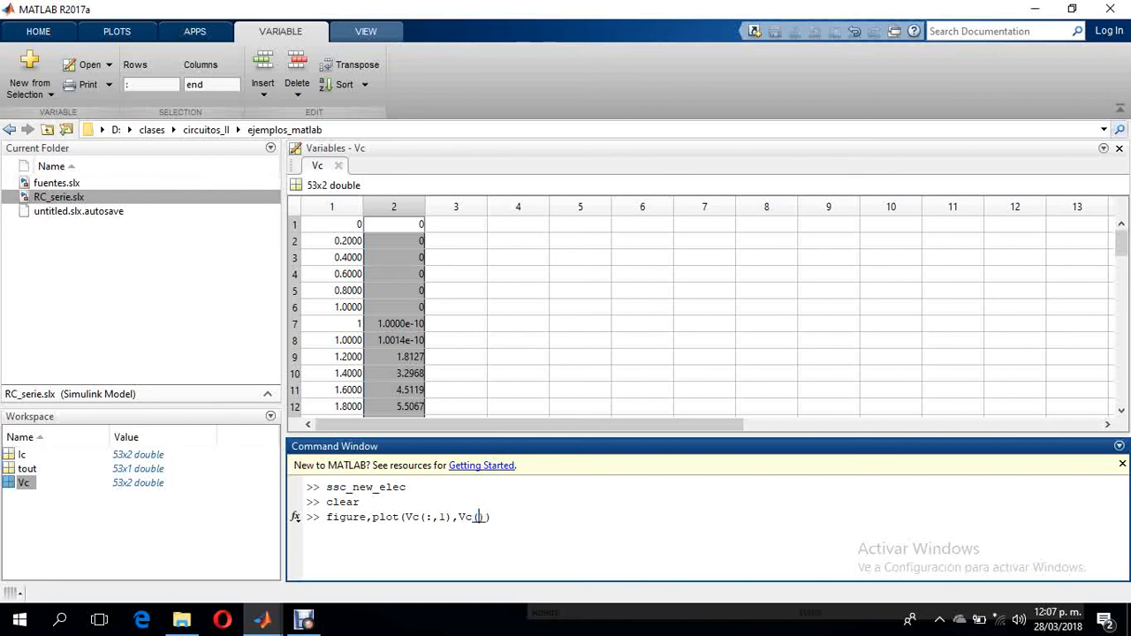
text(:,2)
key(Return)
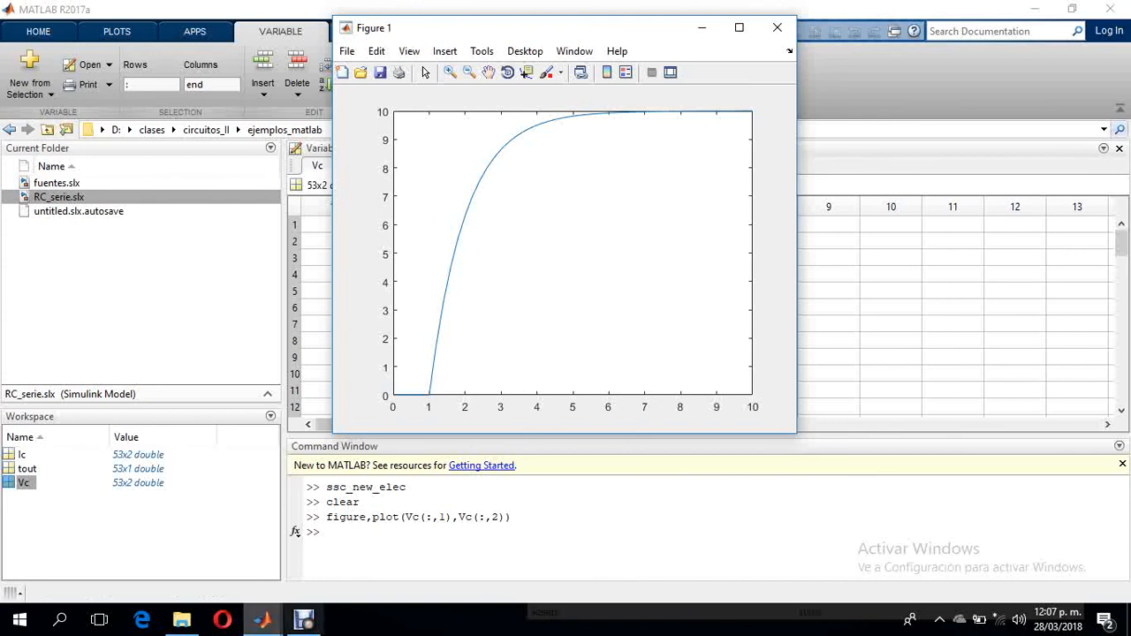
- Return to the untitled Simulink model and open Scope1 to view the capacitor voltage curve
mouse_move(262, 619)
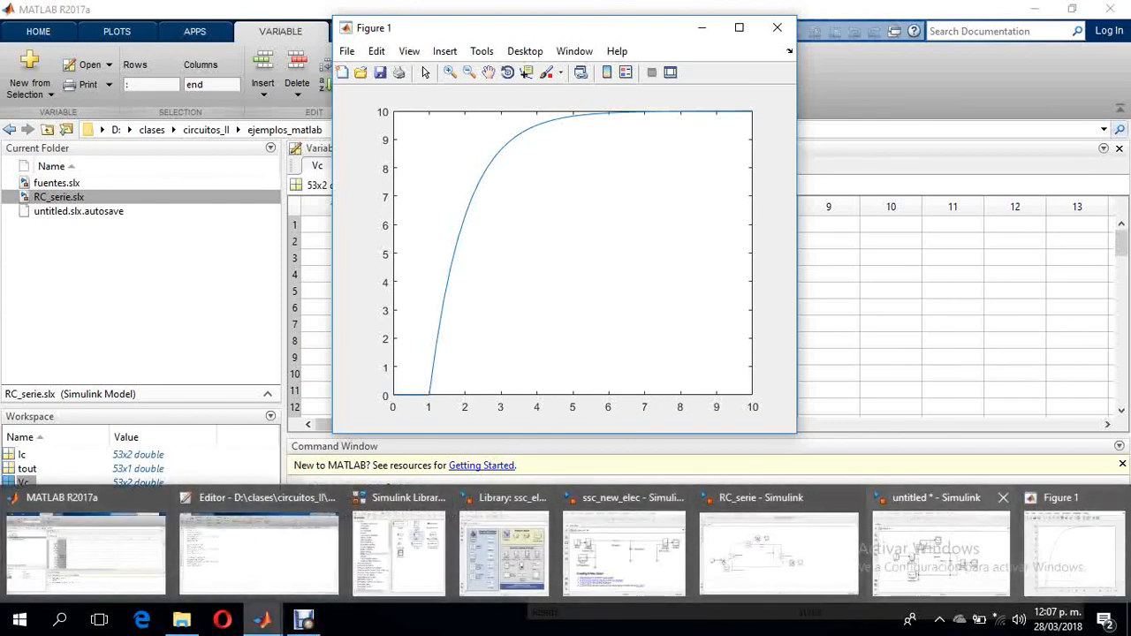
mouse_move(779, 552)
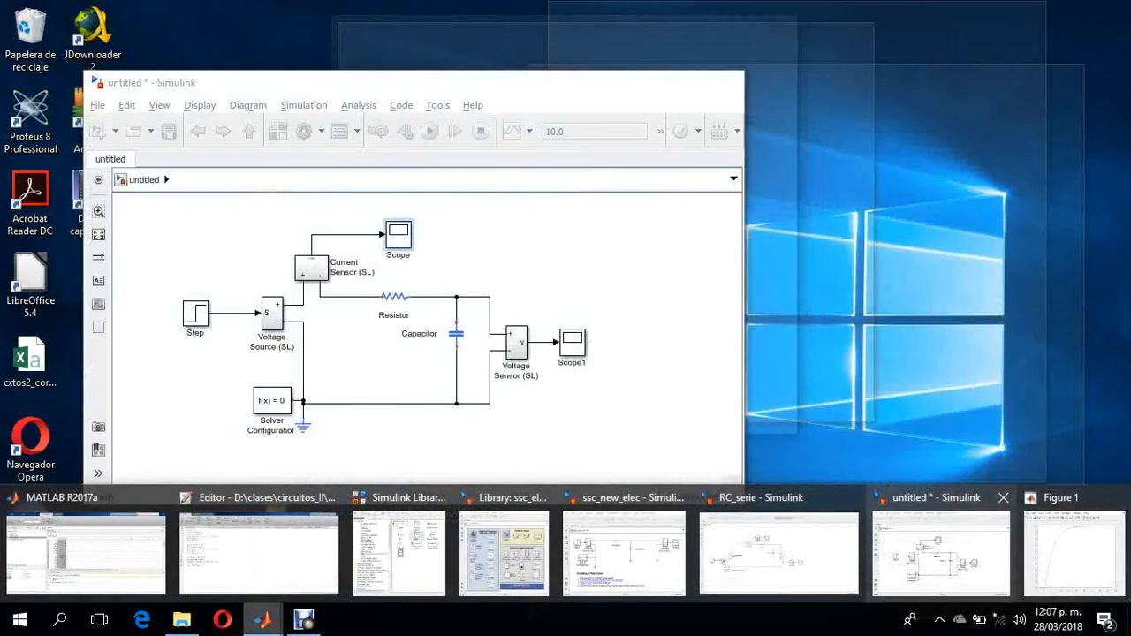
click(941, 552)
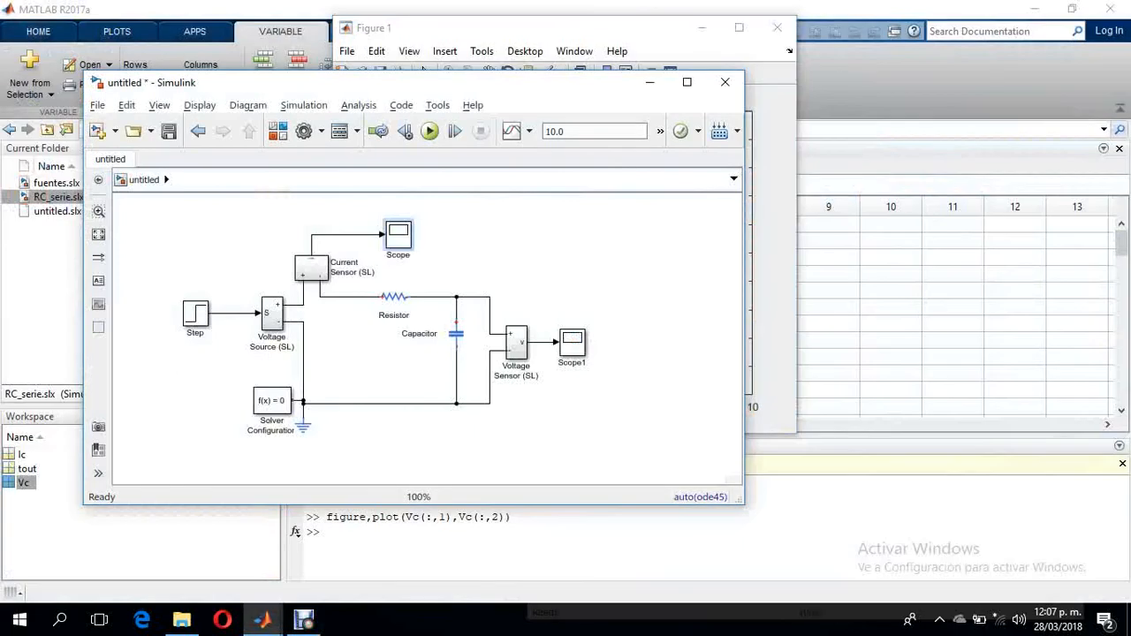
double_click(572, 342)
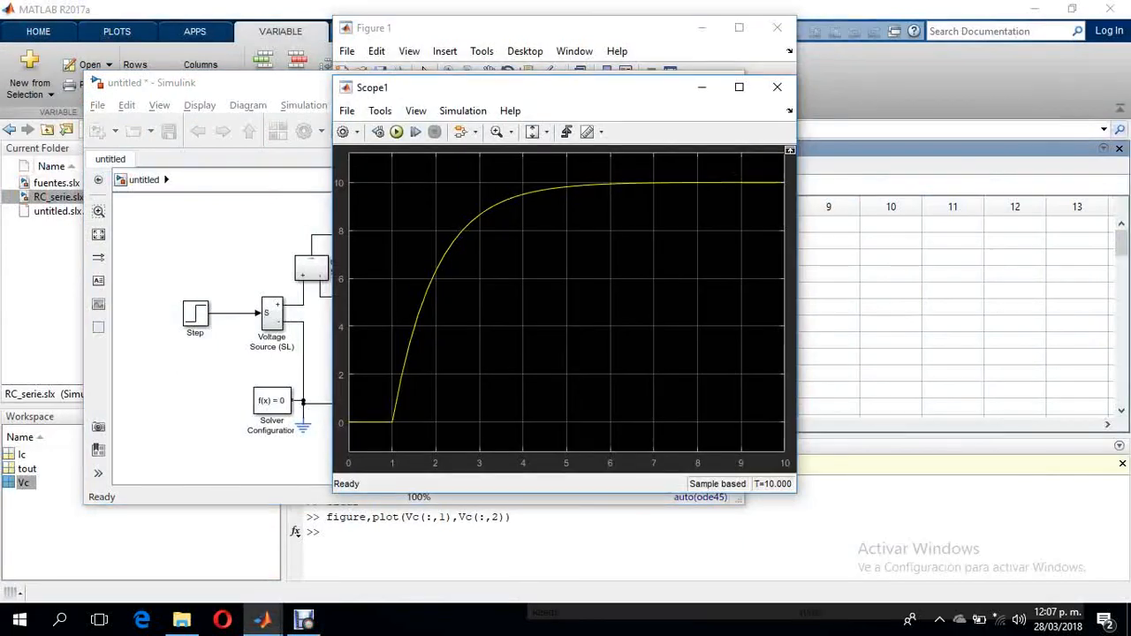
- Arrange the Scope1 and Figure 1 windows side by side to compare the capacitor voltage curves
mouse_move(263, 620)
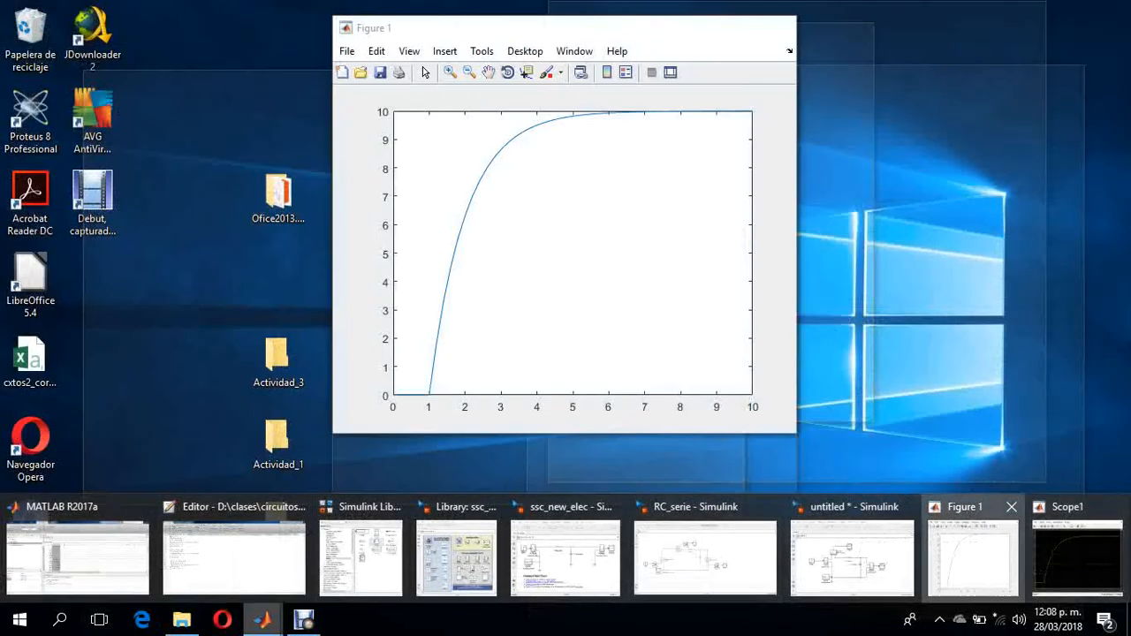
click(972, 556)
drag(632, 35, 1034, 103)
drag(623, 95, 456, 104)
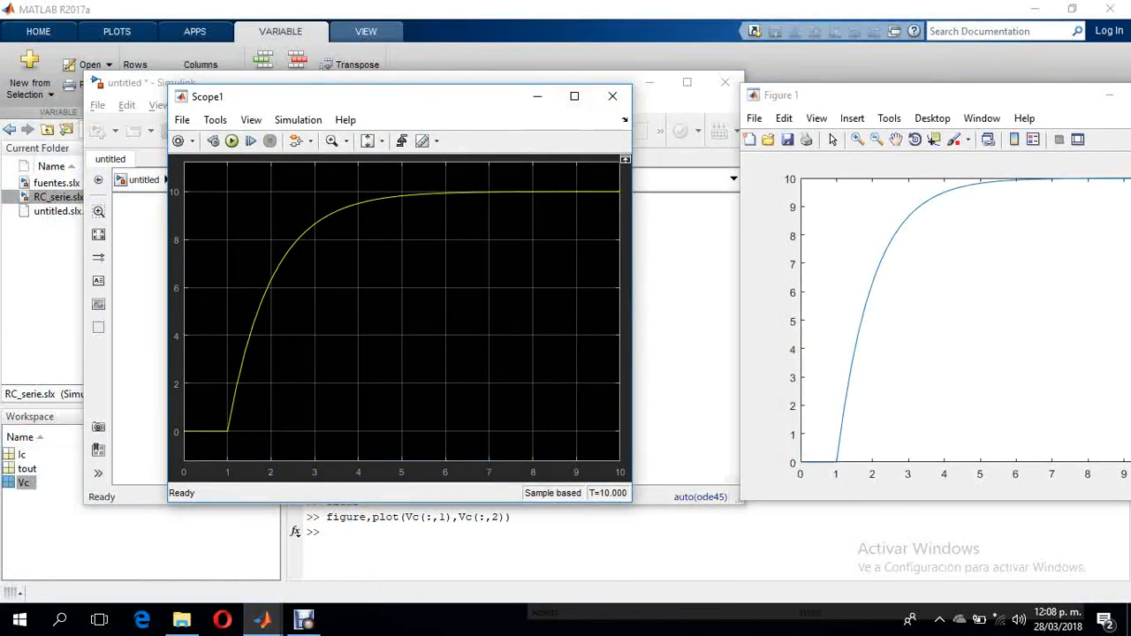
drag(795, 106, 725, 105)
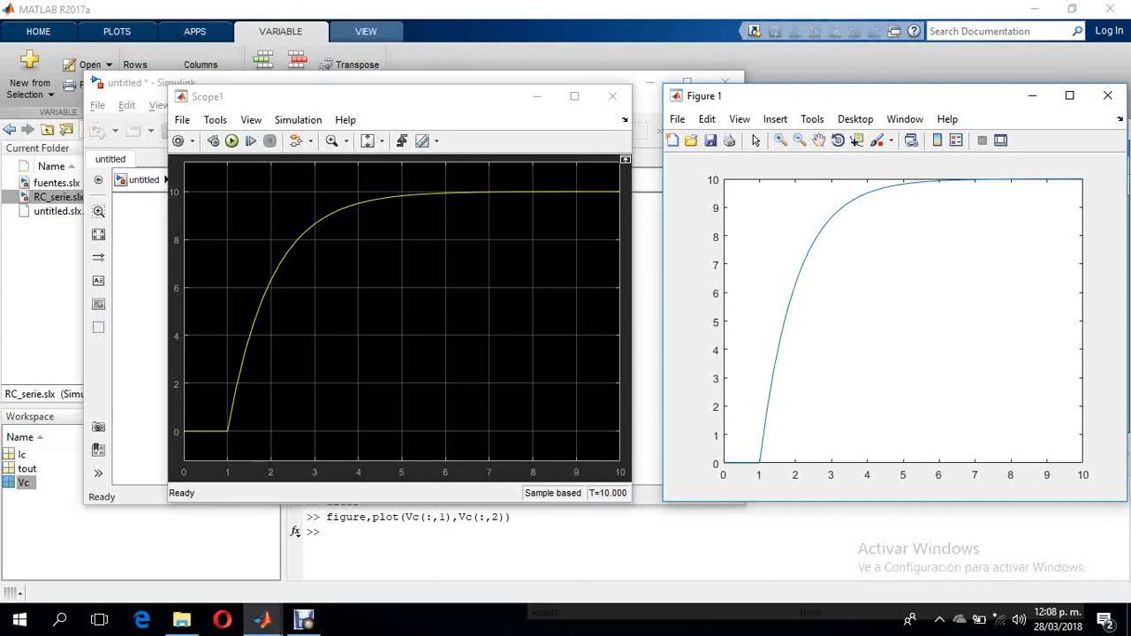
- Adapt the previous plot command to the current data and run figure,plot(Ic(:,1),Ic(:,2))
click(329, 531)
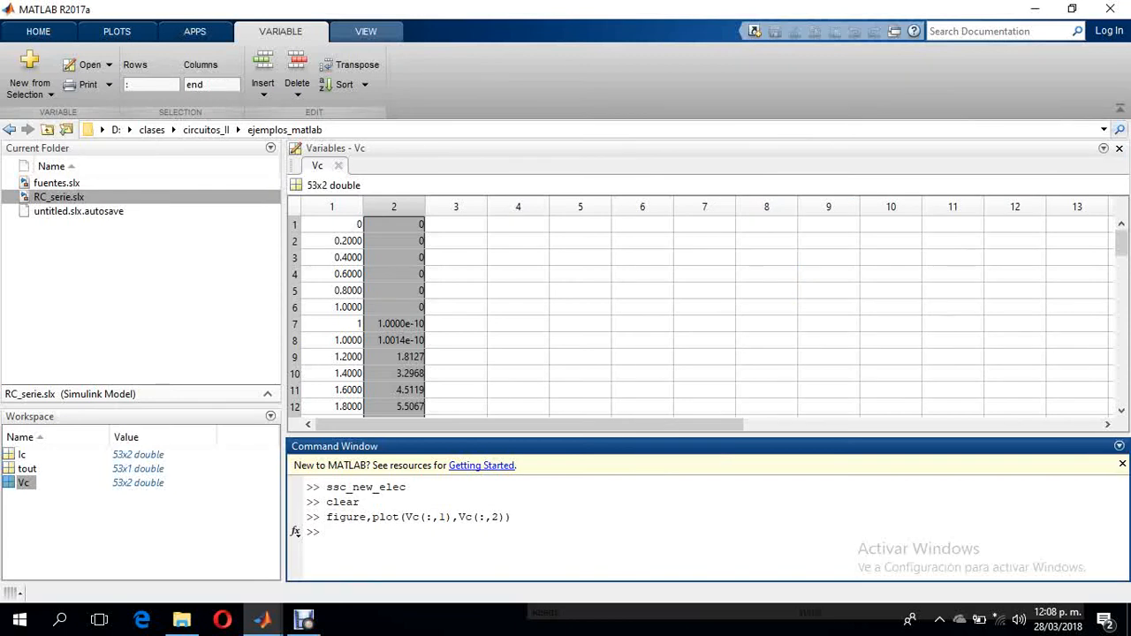
key(Up)
key(Left)
key(Left)
key(Left)
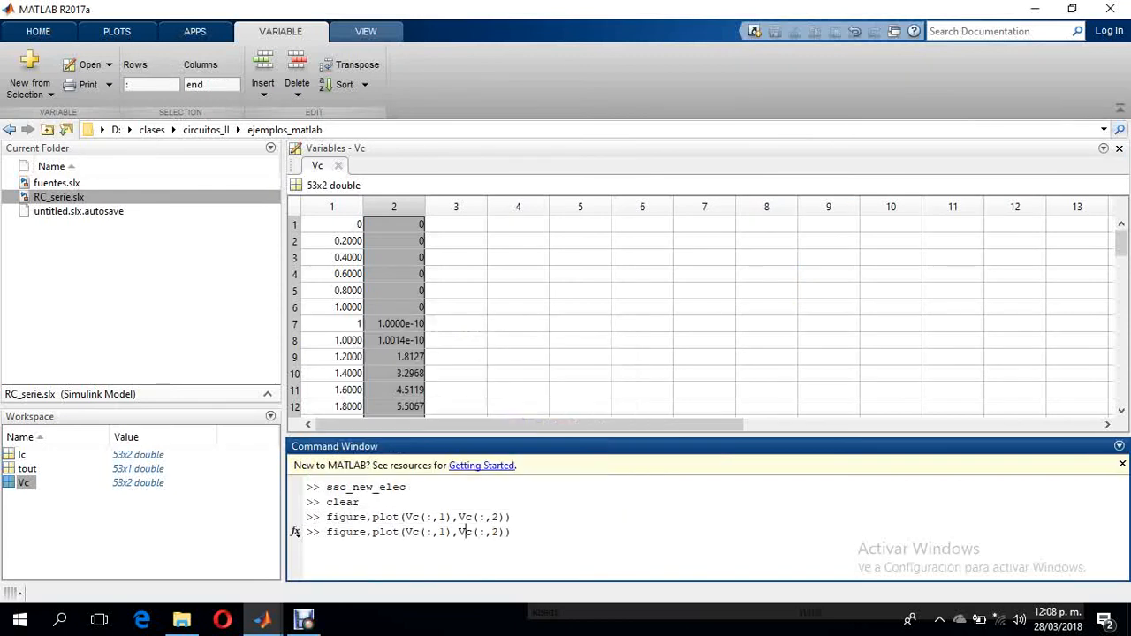
key(BackSpace)
text(I)
key(Right)
key(BackSpace)
text(I)
key(Return)
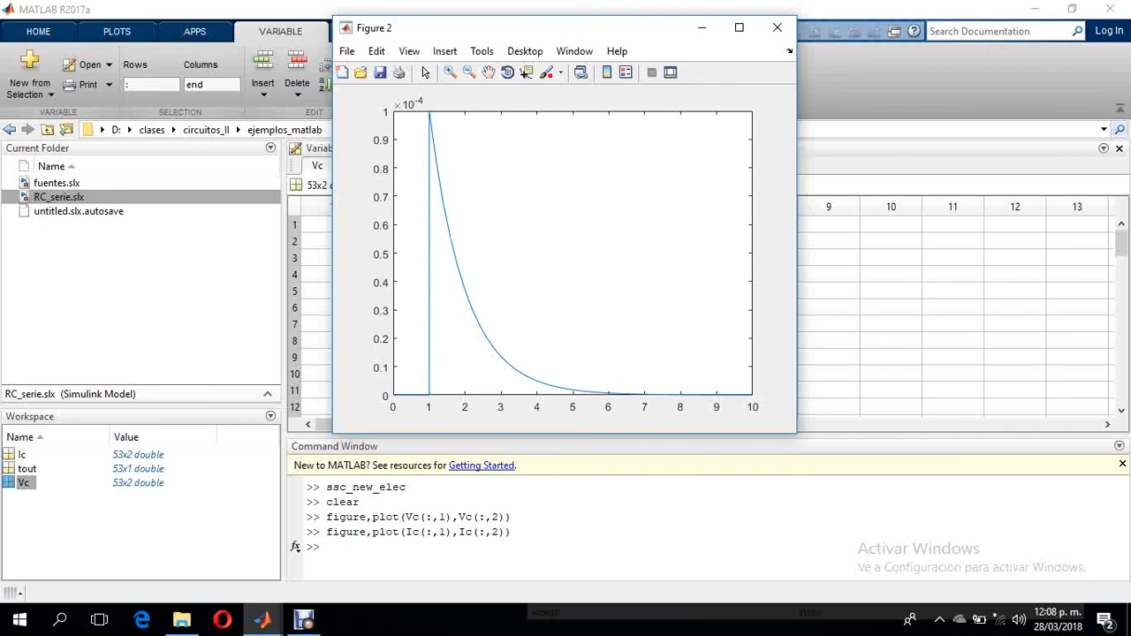
click(304, 620)
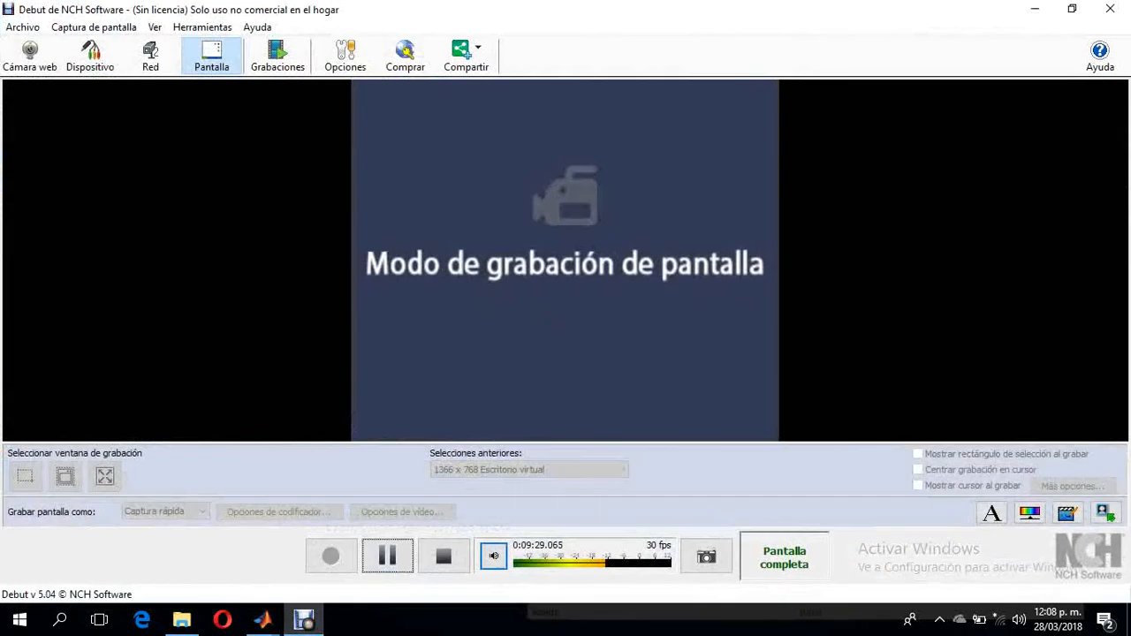